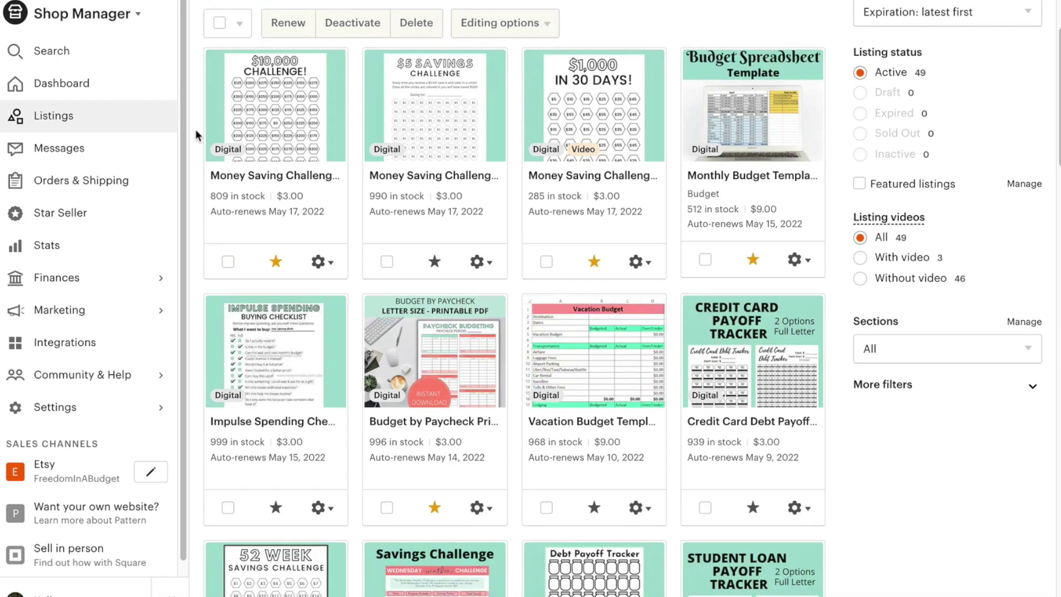
- Look through the shop's active listings for one to reuse as a template
{"action": "scroll", "coordinate": [194, 129], "scroll_direction": "up", "scroll_amount": 1}
{"action": "scroll", "coordinate": [195, 131], "scroll_direction": "up", "scroll_amount": 2}
{"action": "scroll", "coordinate": [196, 131], "scroll_direction": "down", "scroll_amount": 10}
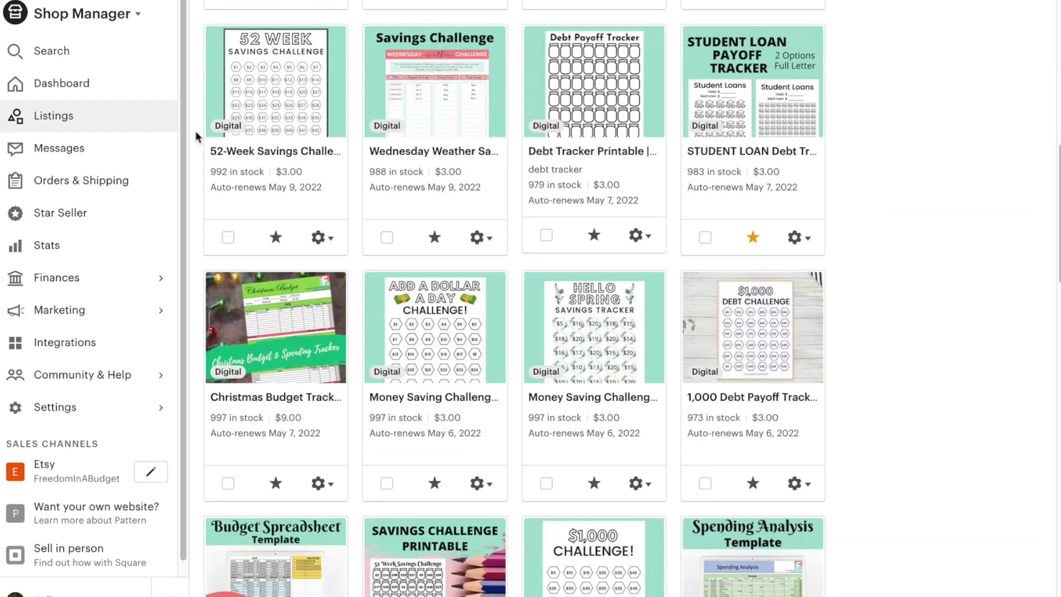
{"action": "scroll", "coordinate": [195, 130], "scroll_direction": "up", "scroll_amount": 10}
{"action": "scroll", "coordinate": [195, 131], "scroll_direction": "down", "scroll_amount": 3}
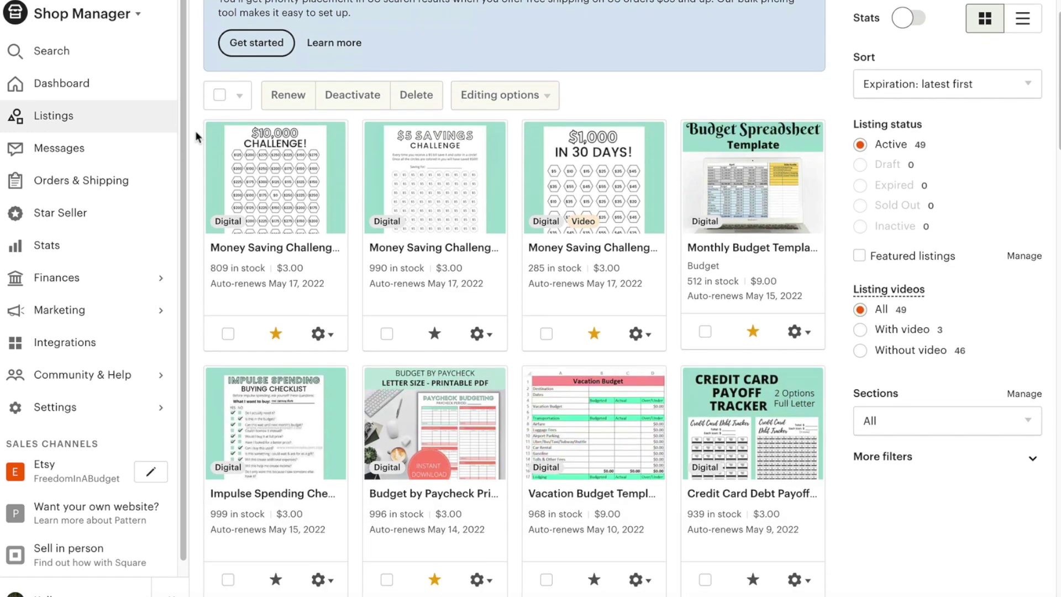
{"action": "scroll", "coordinate": [195, 130], "scroll_direction": "up", "scroll_amount": 1}
{"action": "scroll", "coordinate": [195, 131], "scroll_direction": "up", "scroll_amount": 2}
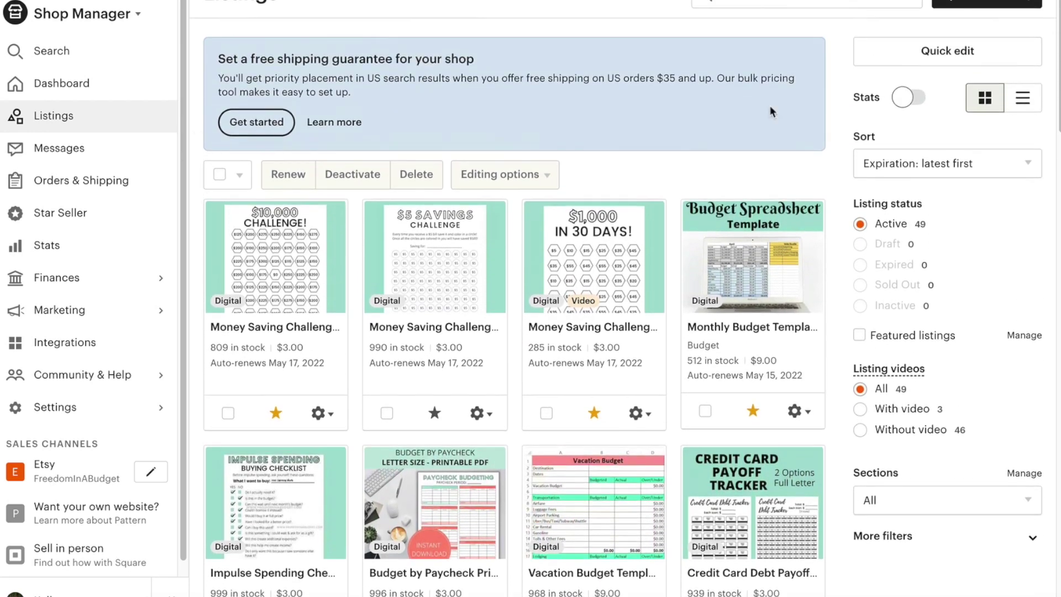
{"action": "scroll", "coordinate": [618, 176], "scroll_direction": "down", "scroll_amount": 1}
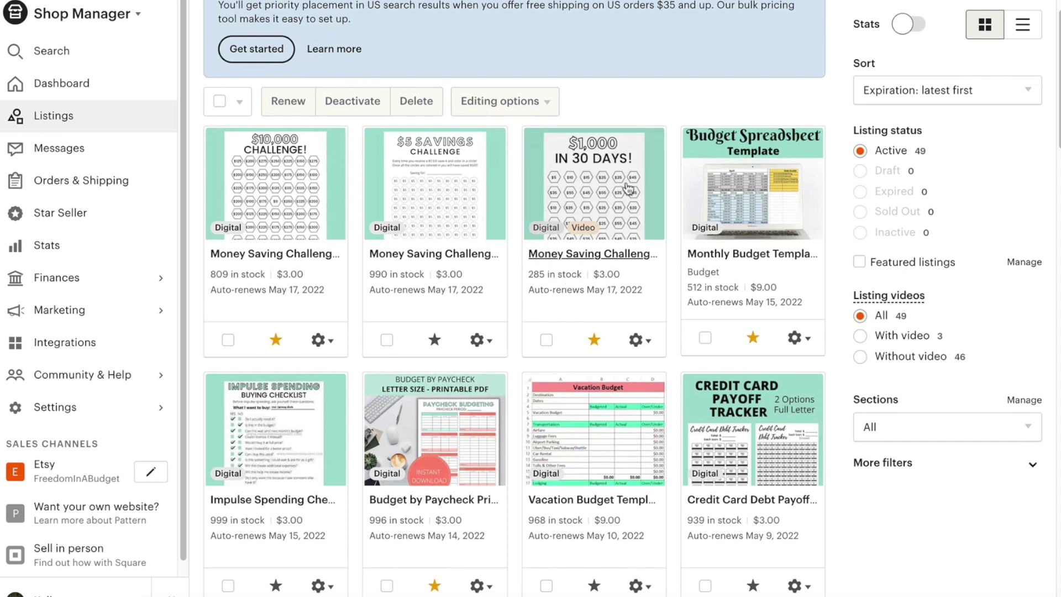
- Copy the "$1,000 in 30 Days" money saving challenge listing
{"action": "left_click", "coordinate": [646, 343]}
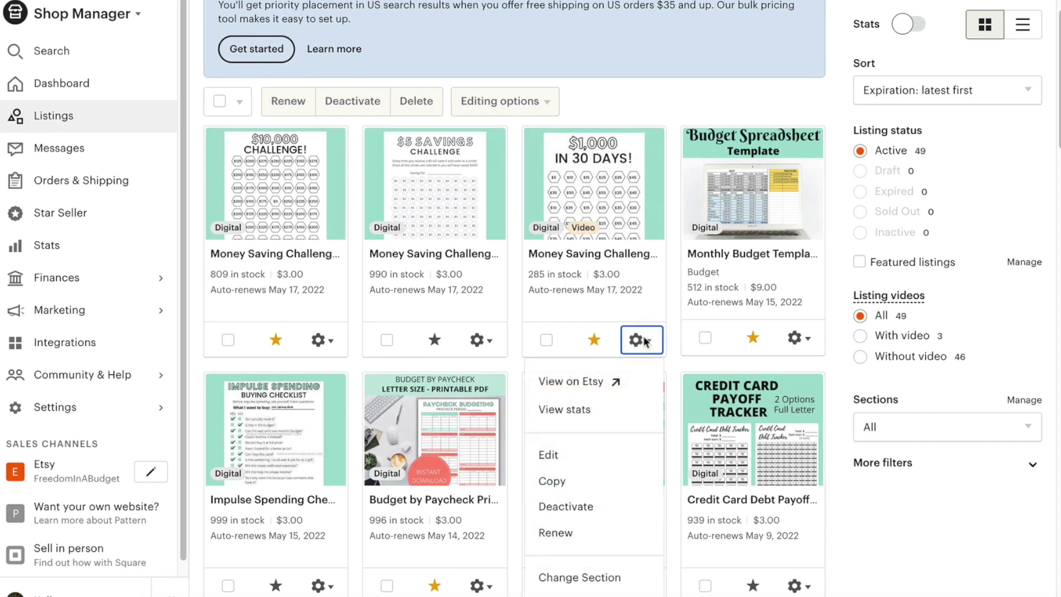
{"action": "scroll", "coordinate": [636, 346], "scroll_direction": "down", "scroll_amount": 1}
{"action": "left_click", "coordinate": [591, 453]}
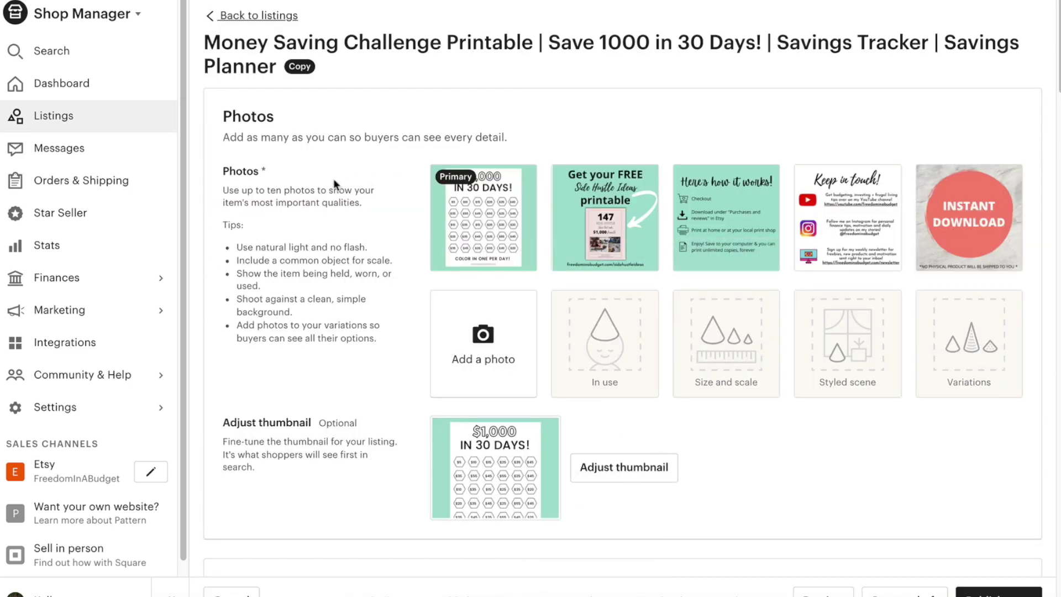
- Delete the primary "$1,000 in 30 Days" photo from the copied listing
{"action": "scroll", "coordinate": [333, 180], "scroll_direction": "down", "scroll_amount": 5}
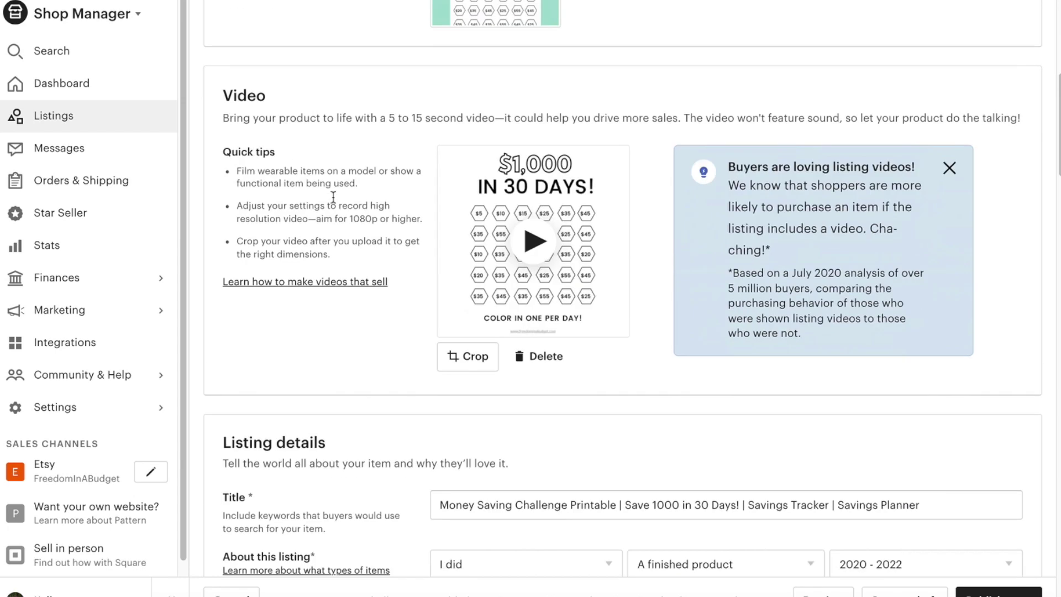
{"action": "scroll", "coordinate": [333, 197], "scroll_direction": "up", "scroll_amount": 5}
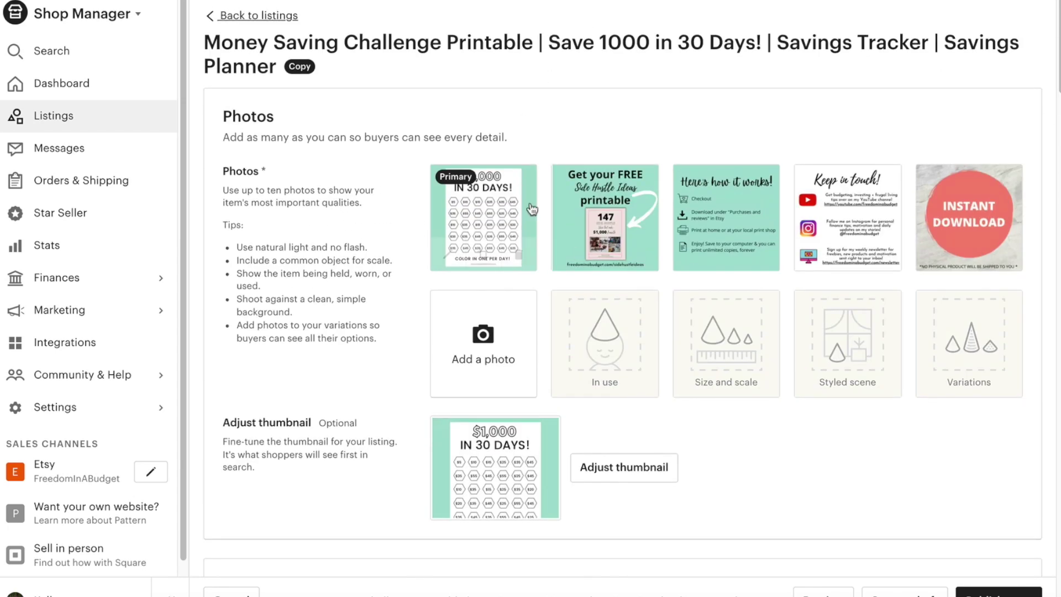
{"action": "mouse_move", "coordinate": [516, 253]}
{"action": "left_click", "coordinate": [518, 255]}
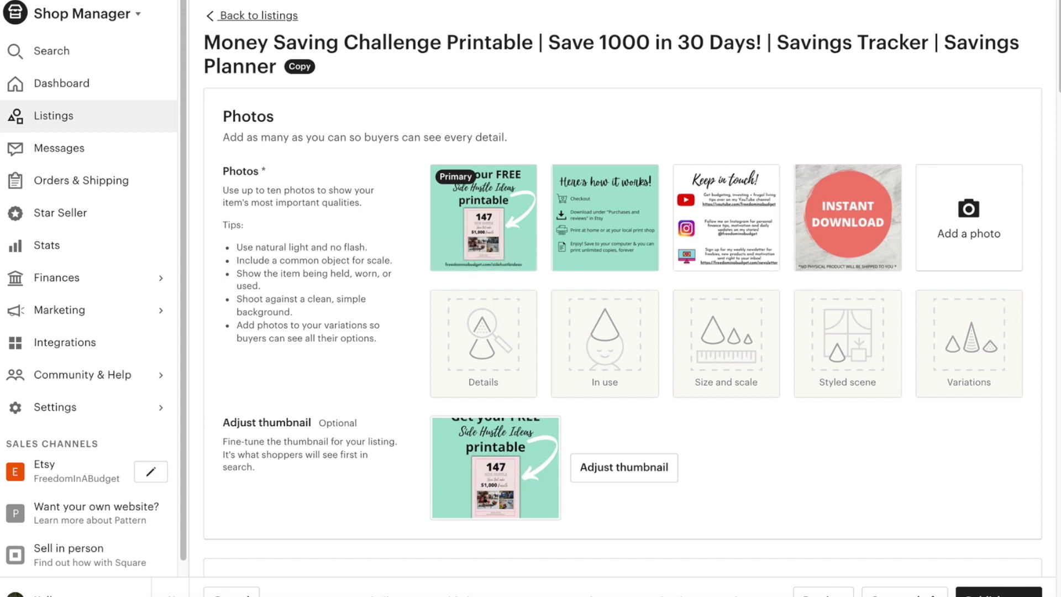
- Add the $52,000 savings challenge thumbnail PNG from the Downloads folder to the listing photos
{"action": "left_click", "coordinate": [998, 202]}
{"action": "left_click_drag", "start_coordinate": [1022, 90], "coordinate": [387, 346]}
{"action": "left_click", "coordinate": [987, 207]}
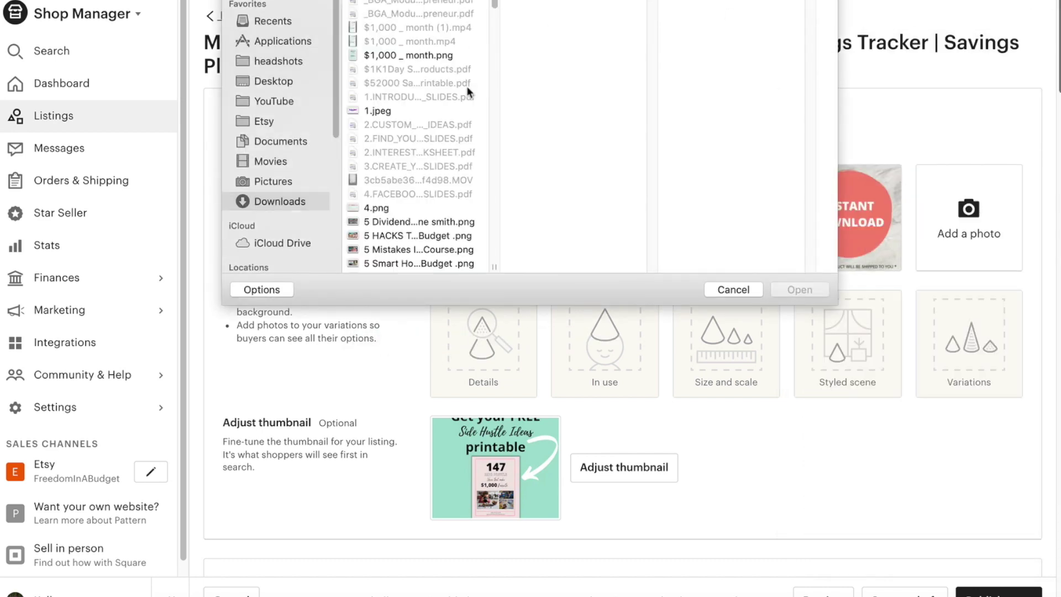
{"action": "scroll", "coordinate": [407, 158], "scroll_direction": "down", "scroll_amount": 3}
{"action": "scroll", "coordinate": [407, 158], "scroll_direction": "up", "scroll_amount": 2}
{"action": "scroll", "coordinate": [406, 158], "scroll_direction": "up", "scroll_amount": 1}
{"action": "scroll", "coordinate": [407, 158], "scroll_direction": "down", "scroll_amount": 1}
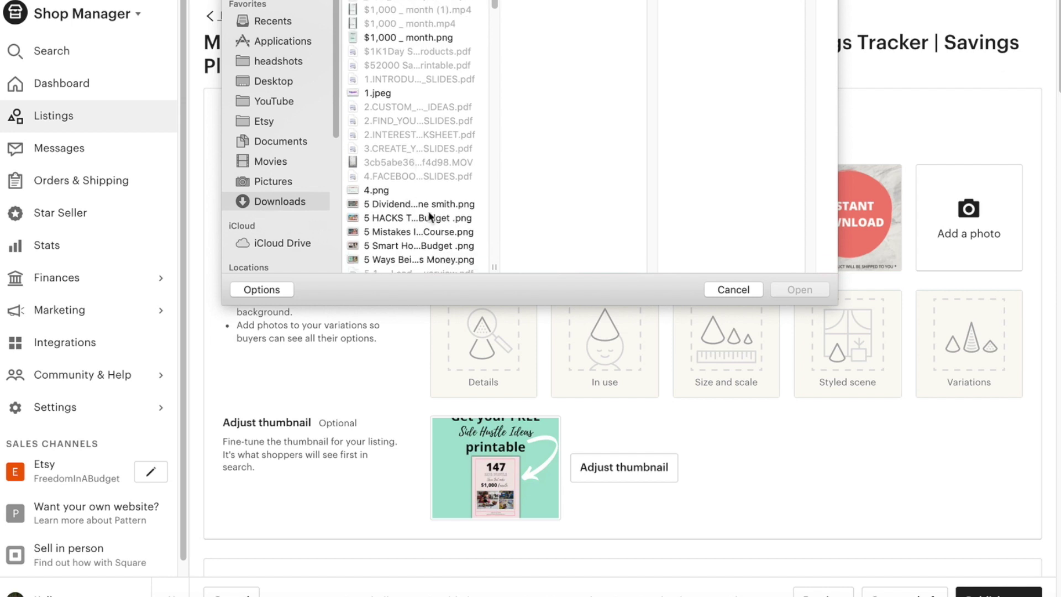
{"action": "scroll", "coordinate": [433, 214], "scroll_direction": "down", "scroll_amount": 10}
{"action": "scroll", "coordinate": [434, 214], "scroll_direction": "down", "scroll_amount": 10}
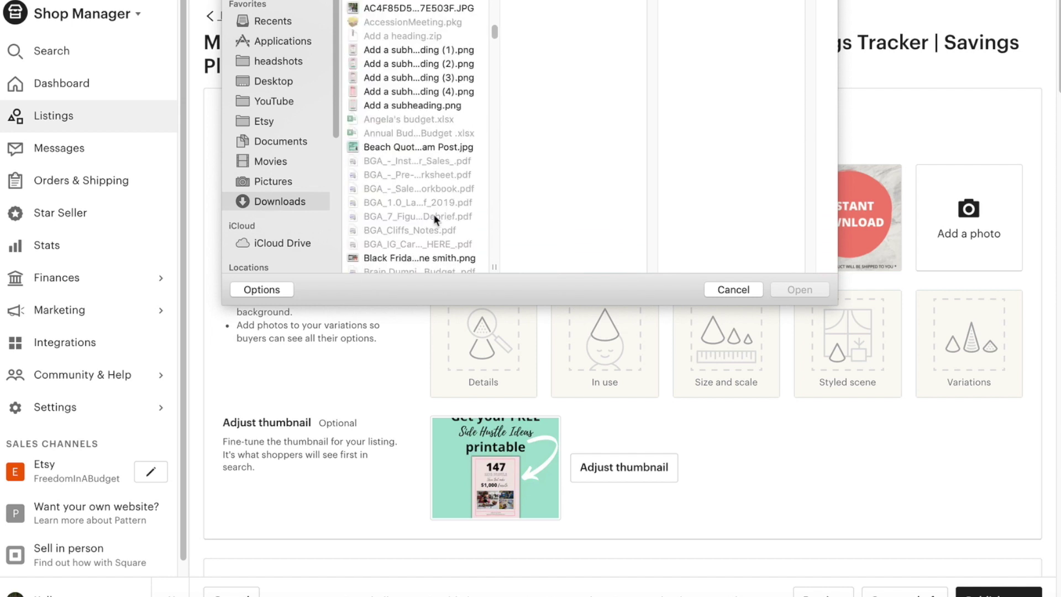
{"action": "scroll", "coordinate": [420, 132], "scroll_direction": "up", "scroll_amount": 2}
{"action": "scroll", "coordinate": [398, 58], "scroll_direction": "up", "scroll_amount": 1}
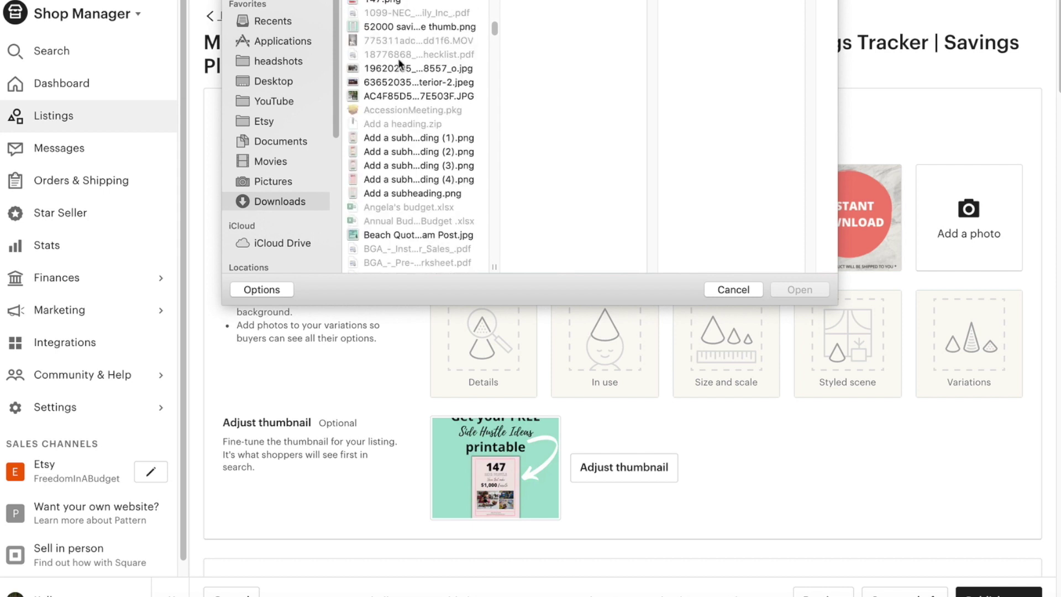
{"action": "double_click", "coordinate": [401, 25]}
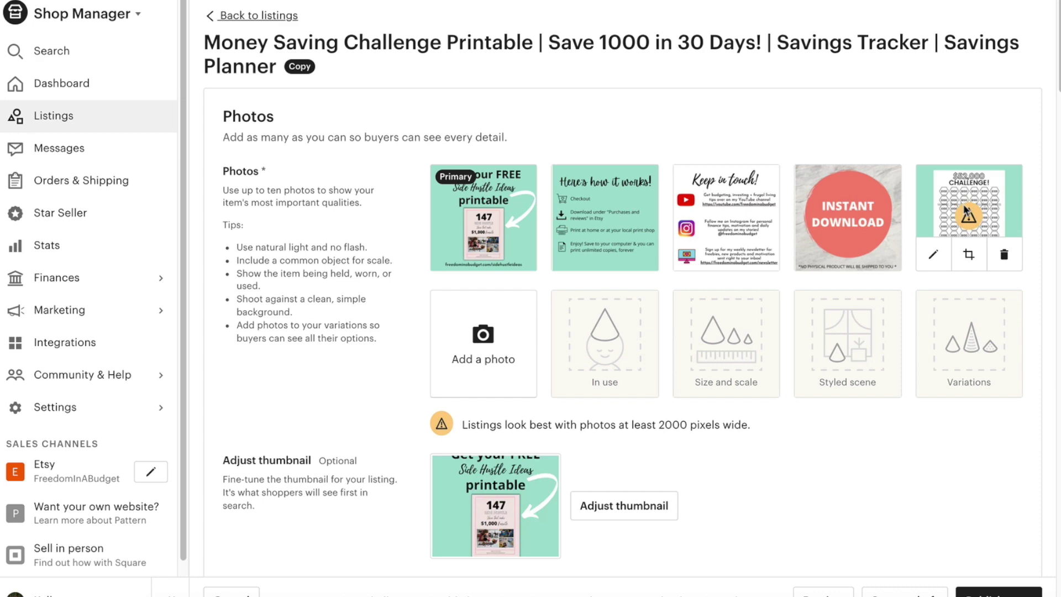
- Make the $52,000 challenge image the primary photo and save its thumbnail at the default zoom
{"action": "left_click_drag", "start_coordinate": [962, 199], "coordinate": [469, 199]}
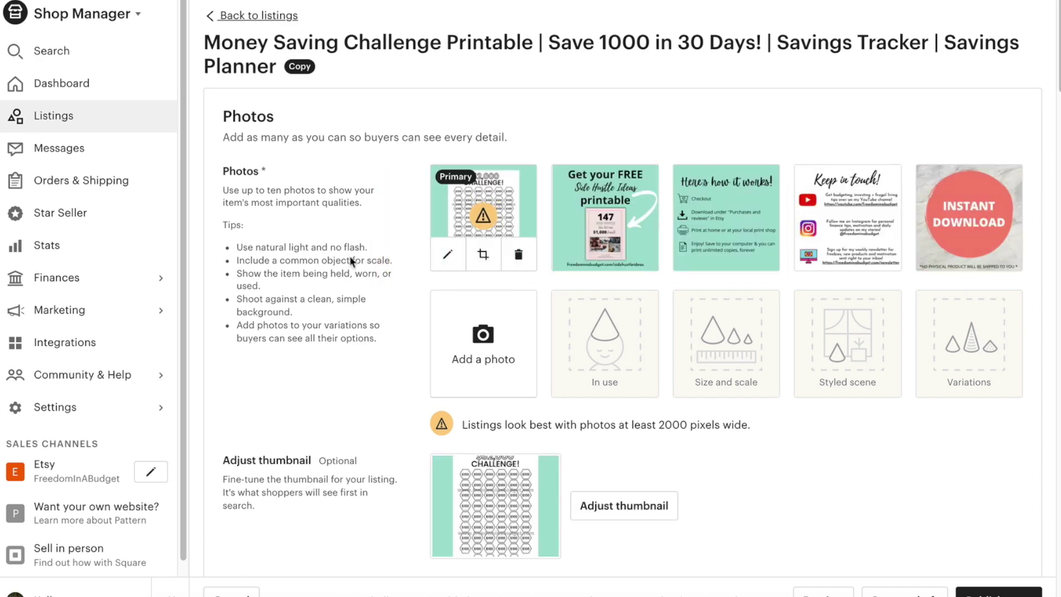
{"action": "left_click", "coordinate": [622, 506]}
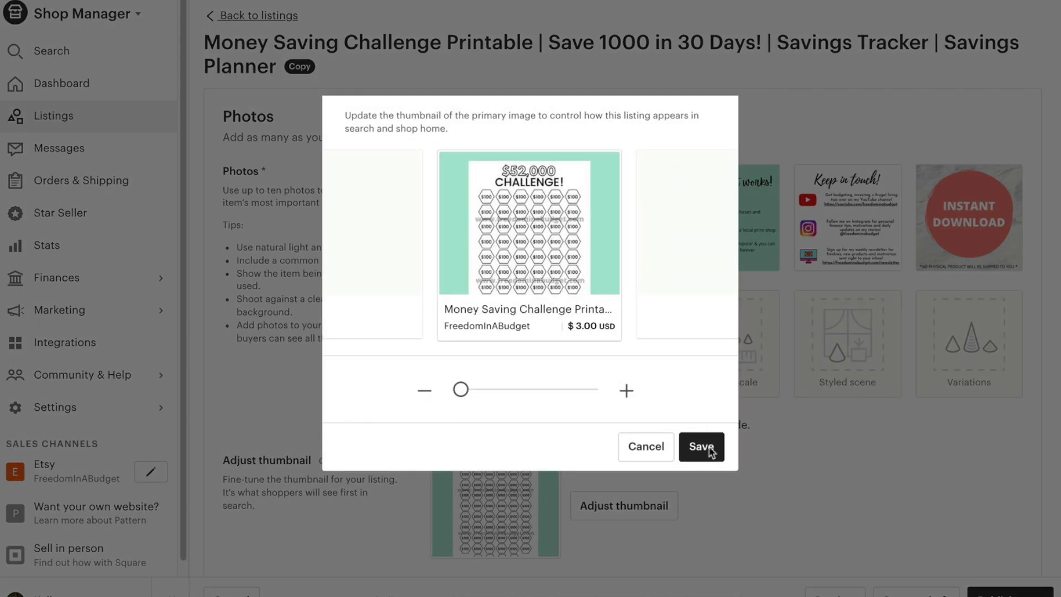
{"action": "left_click", "coordinate": [709, 447]}
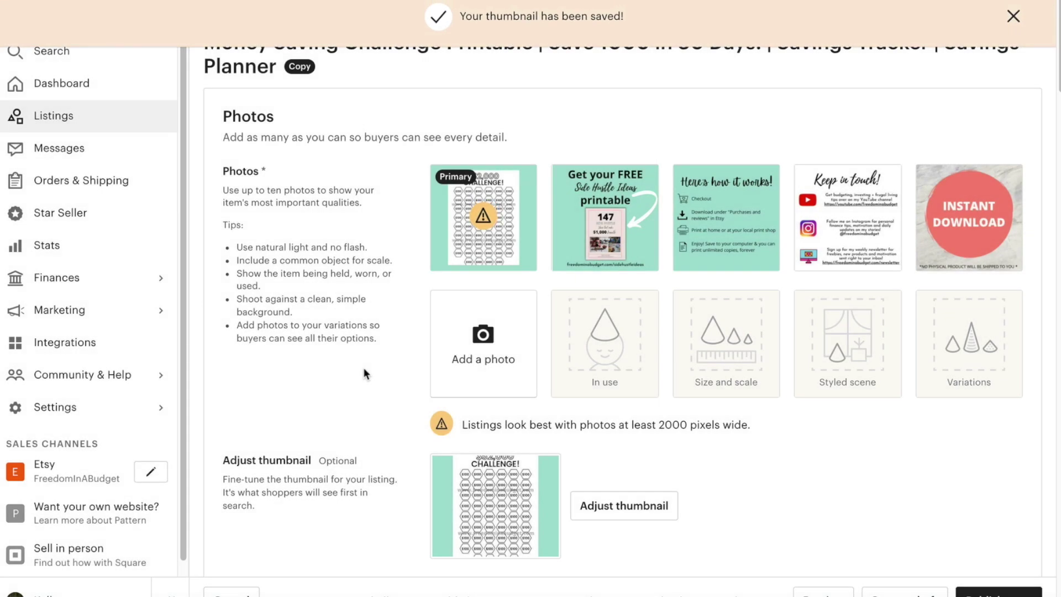
- Delete the "$1,000 in 30 Days" video from the copied listing
{"action": "scroll", "coordinate": [364, 368], "scroll_direction": "down", "scroll_amount": 7}
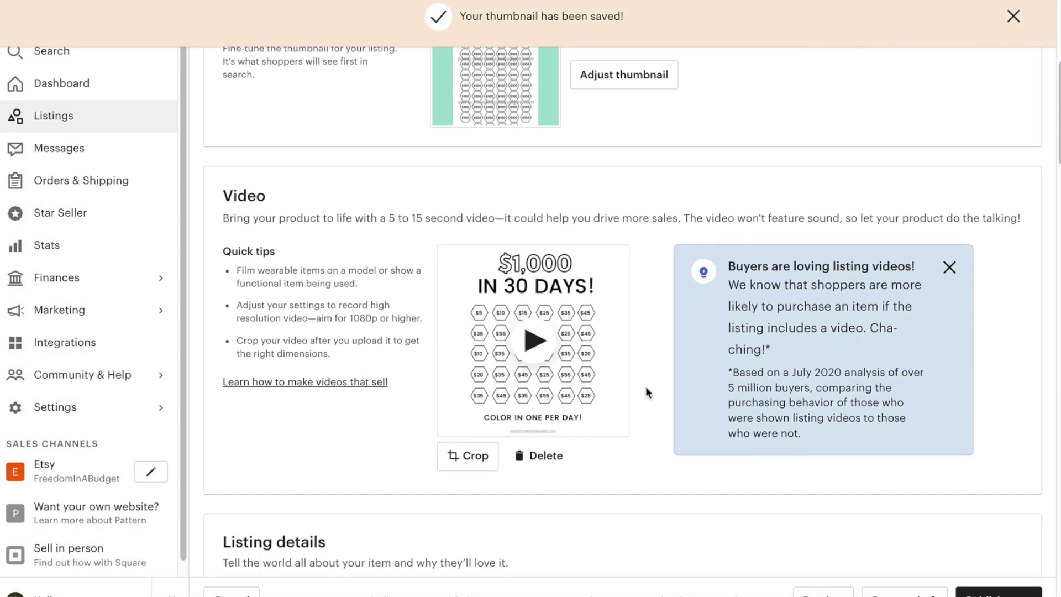
{"action": "left_click", "coordinate": [534, 459]}
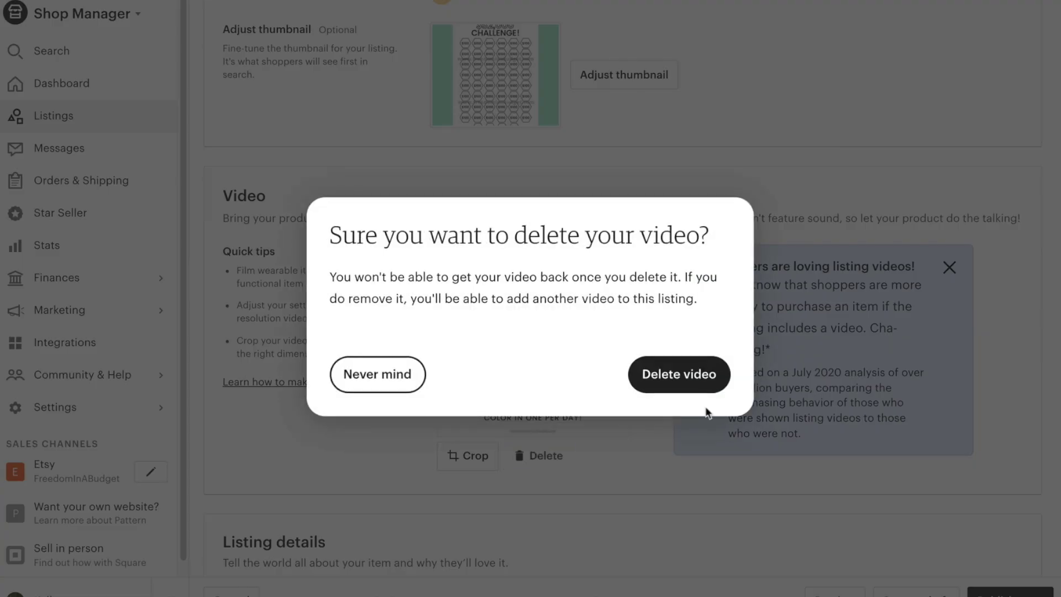
{"action": "left_click", "coordinate": [679, 375]}
- Insert "Save 52,000 in One Year" before "Money Saving Challenge Printable" in the listing title
{"action": "scroll", "coordinate": [360, 252], "scroll_direction": "down", "scroll_amount": 5}
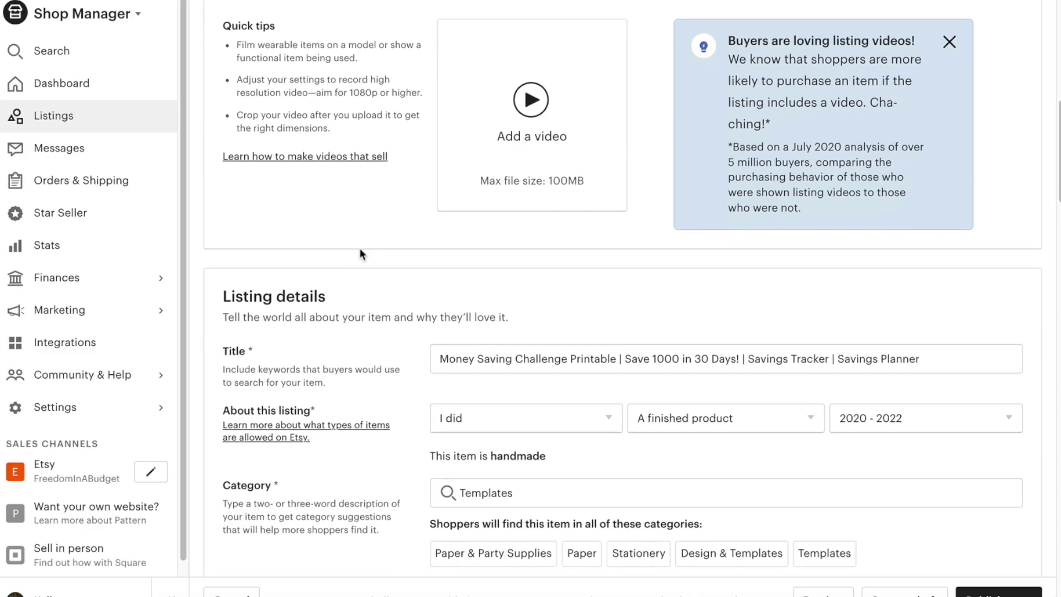
{"action": "triple_click", "coordinate": [580, 281]}
{"action": "left_click", "coordinate": [526, 280]}
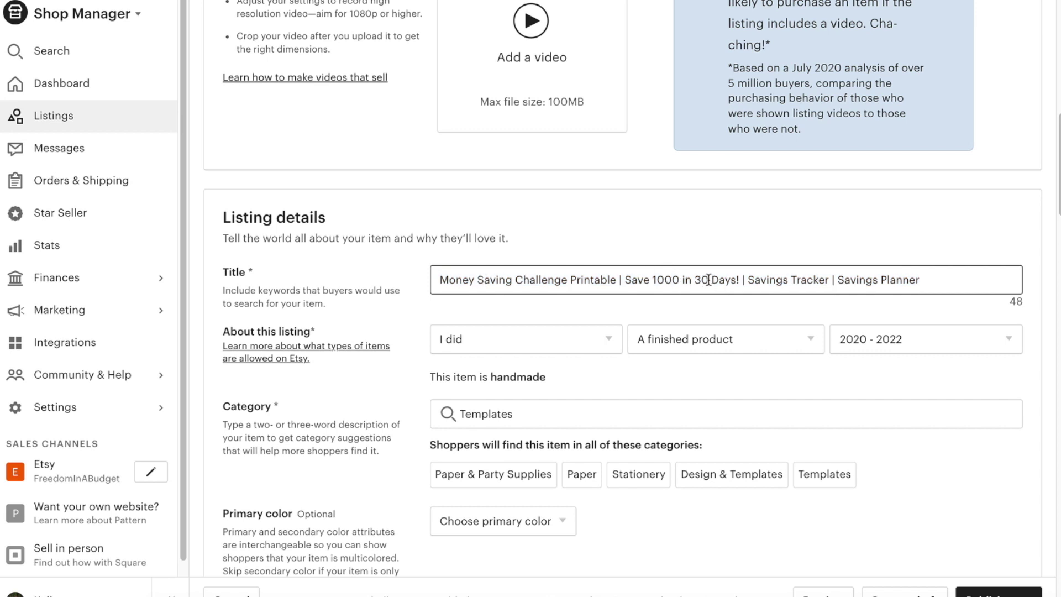
{"action": "left_click", "coordinate": [436, 279]}
{"action": "type", "text": "Save "}
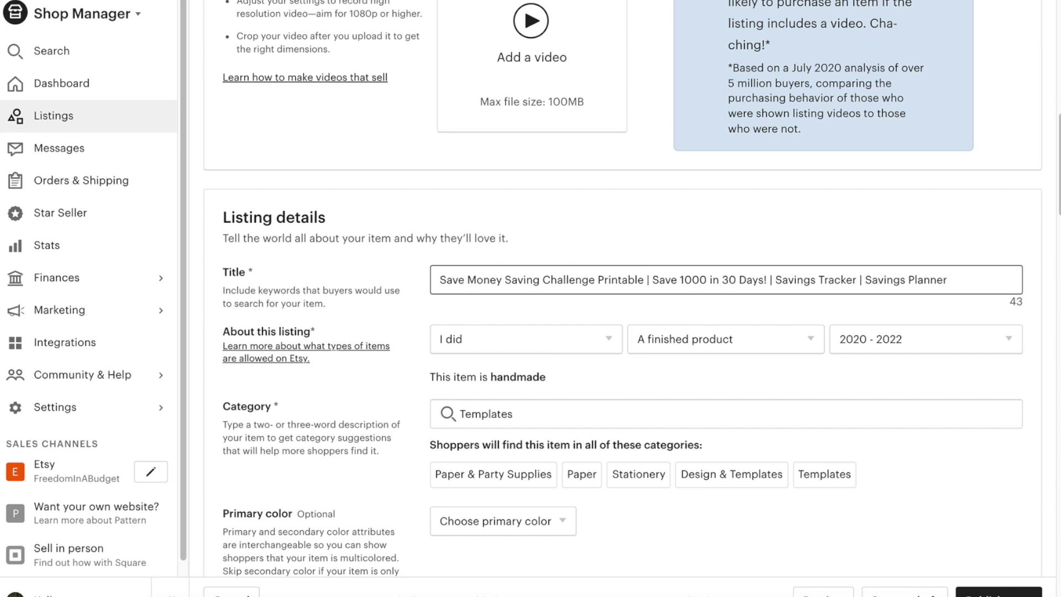
{"action": "type", "text": "$"}
{"action": "key", "text": "BackSpace"}
{"action": "type", "text": "52,000"}
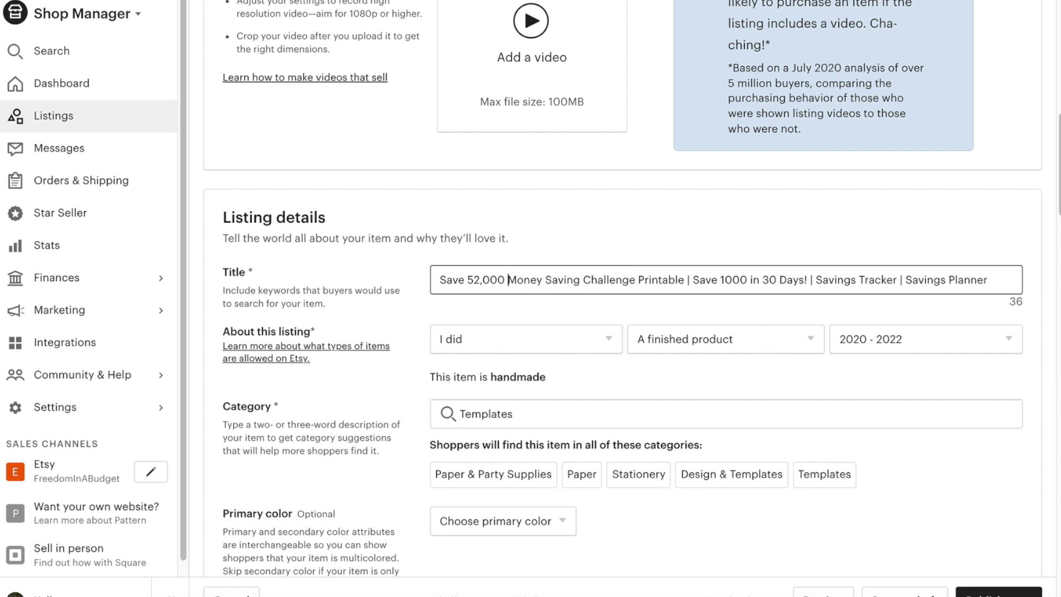
{"action": "type", "text": " in One Year"}
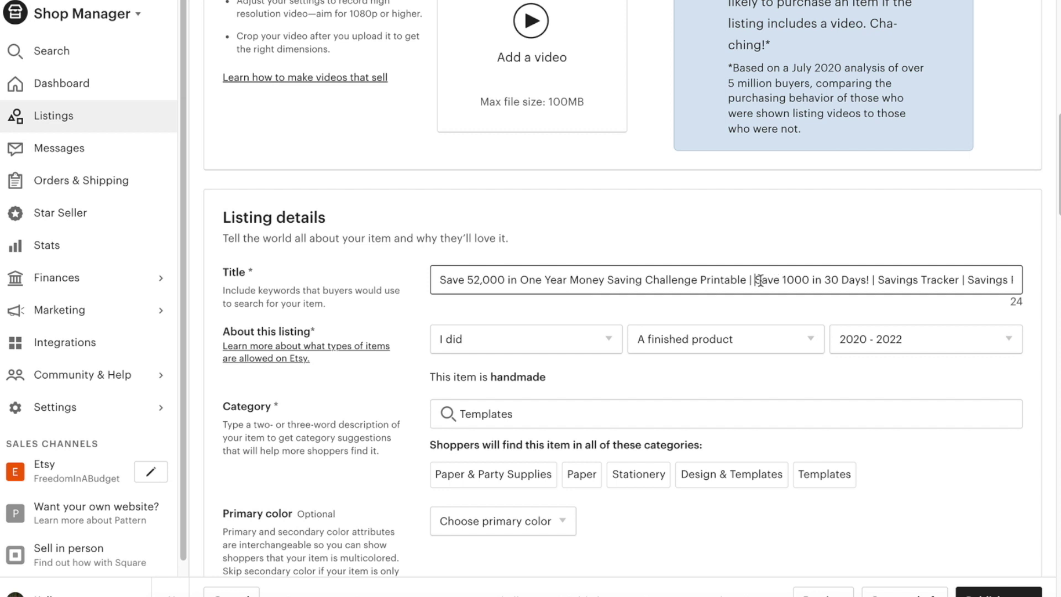
- Remove the phrase "Save 1000 in 30 Days! |" from the listing title
{"action": "left_click_drag", "start_coordinate": [755, 280], "coordinate": [866, 281]}
{"action": "key", "text": "BackSpace"}
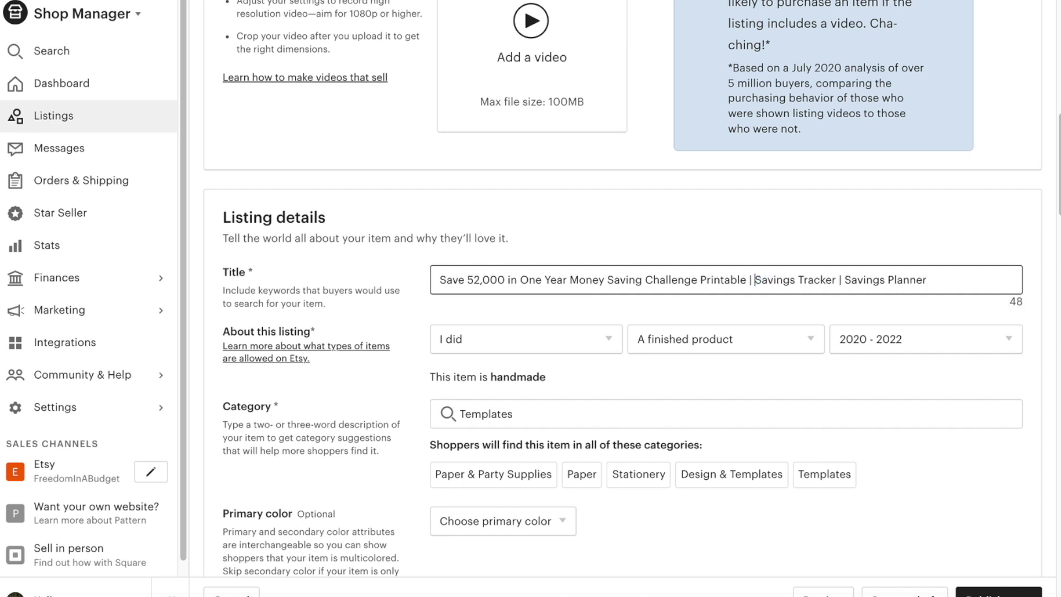
{"action": "left_click", "coordinate": [396, 297]}
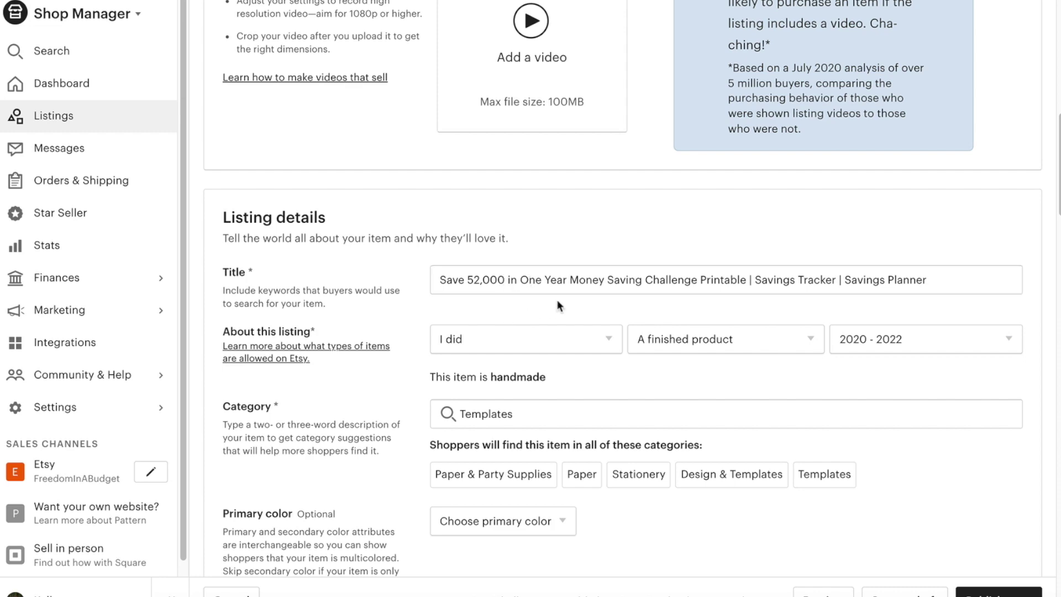
- Change the opening sentence of the description to say "Save $52,000 in 1 Year"
{"action": "scroll", "coordinate": [562, 300], "scroll_direction": "down", "scroll_amount": 3}
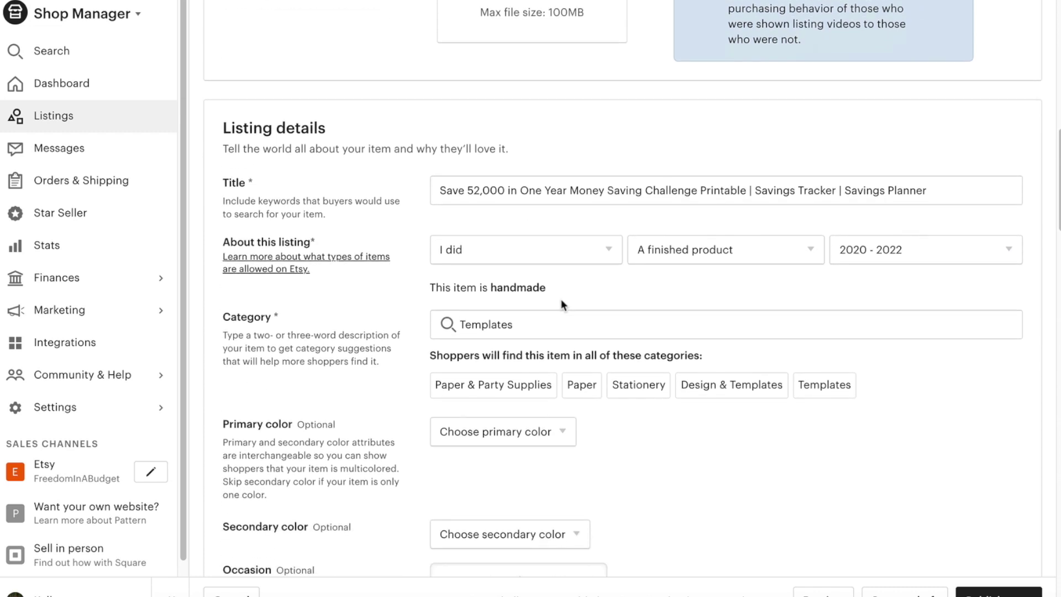
{"action": "scroll", "coordinate": [562, 299], "scroll_direction": "down", "scroll_amount": 9}
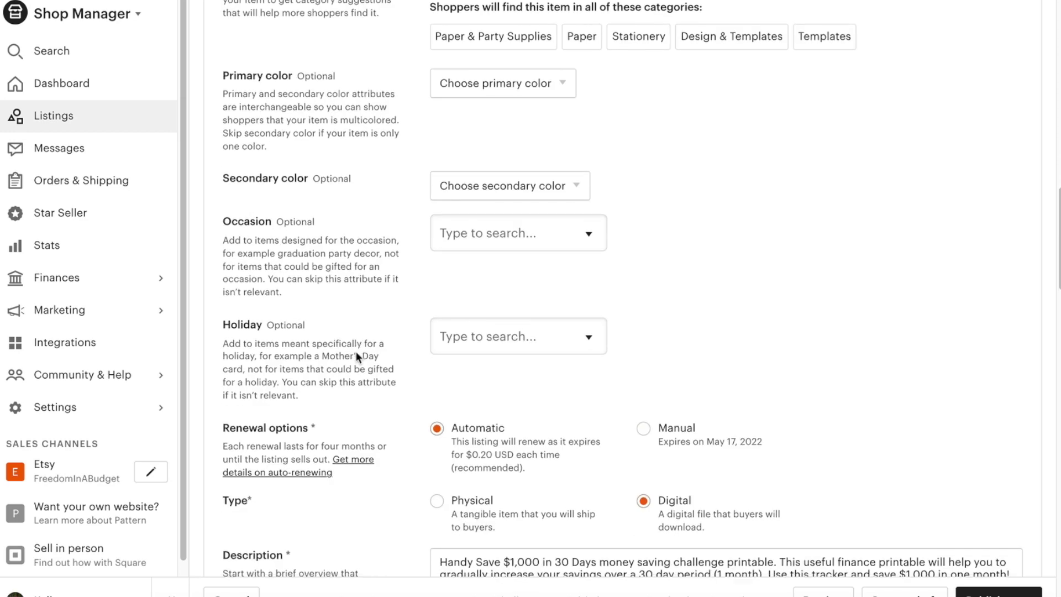
{"action": "left_click", "coordinate": [591, 334]}
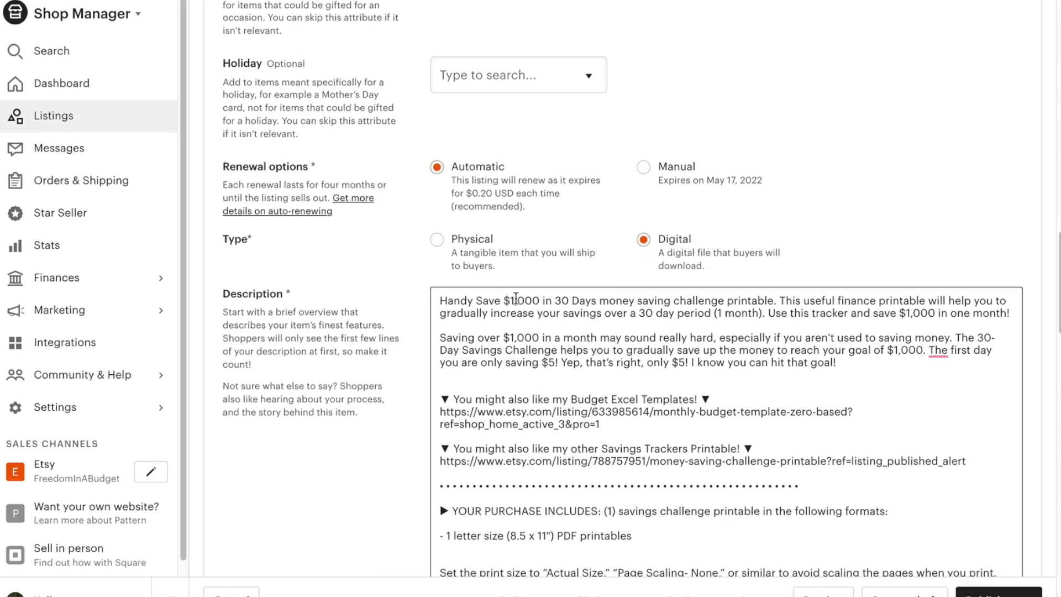
{"action": "left_click", "coordinate": [511, 300]}
{"action": "key", "text": "Delete"}
{"action": "type", "text": "52"}
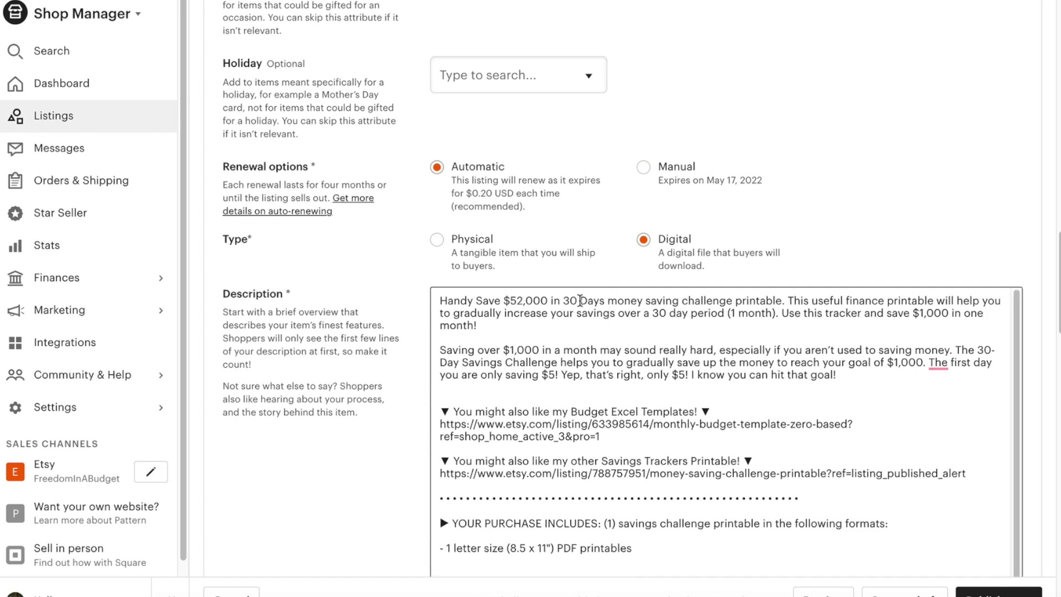
{"action": "left_click_drag", "start_coordinate": [605, 302], "coordinate": [567, 303]}
{"action": "type", "text": "1 Year"}
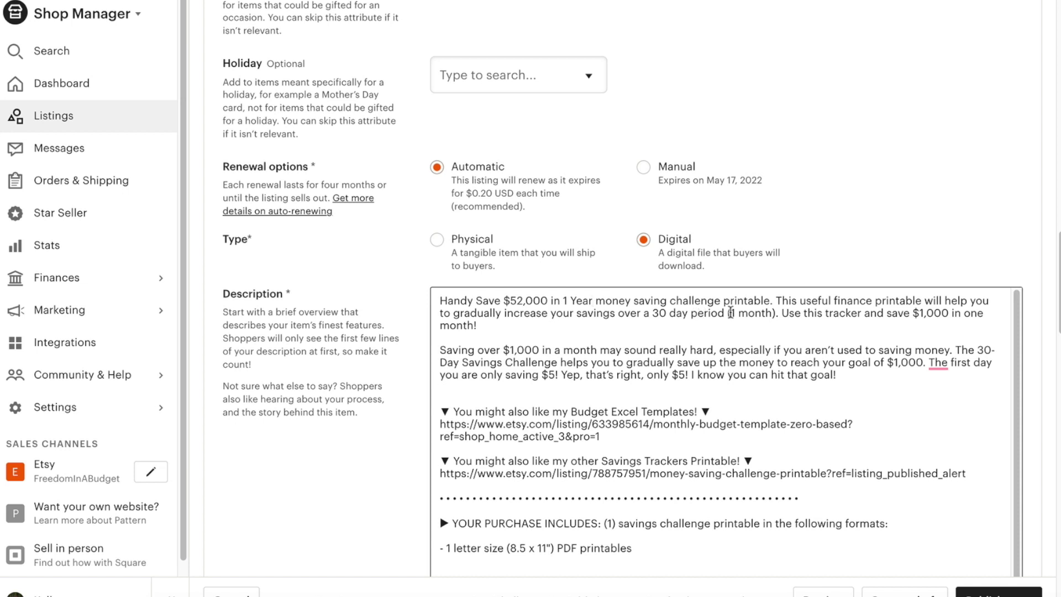
- Replace "gradually increase your savings over a 30 day period (1 month)" in the description with "save only $100 in 52 weeks"
{"action": "left_click_drag", "start_coordinate": [776, 313], "coordinate": [453, 310]}
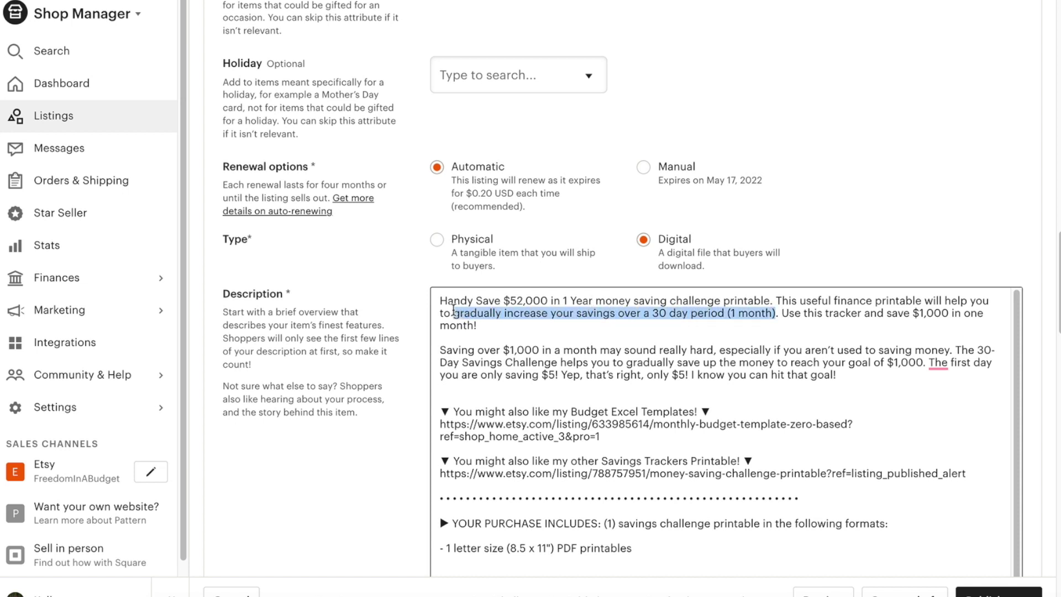
{"action": "type", "text": "save only $100"}
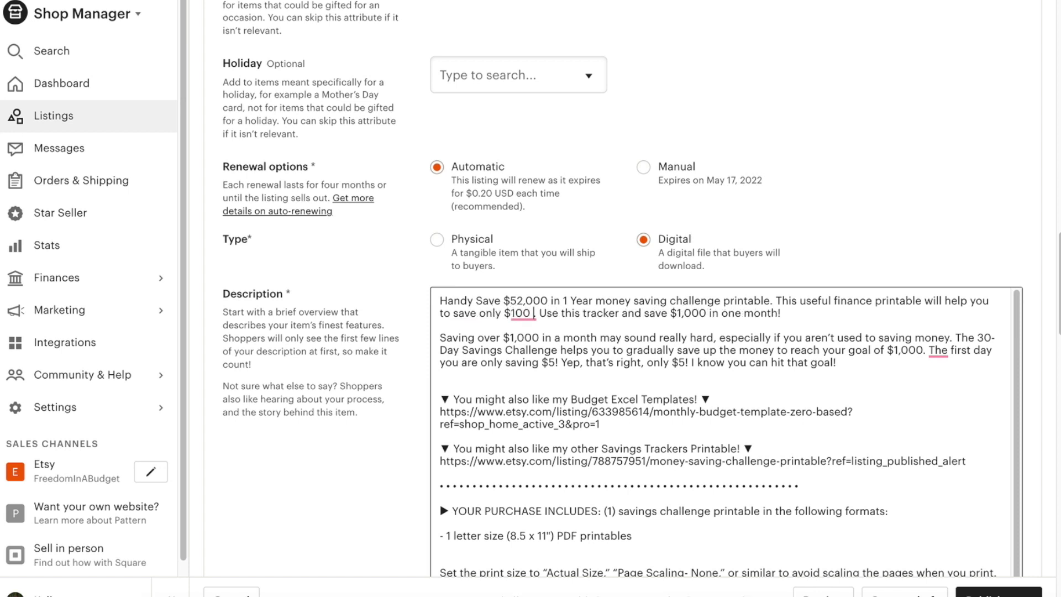
{"action": "type", "text": " in 52 week "}
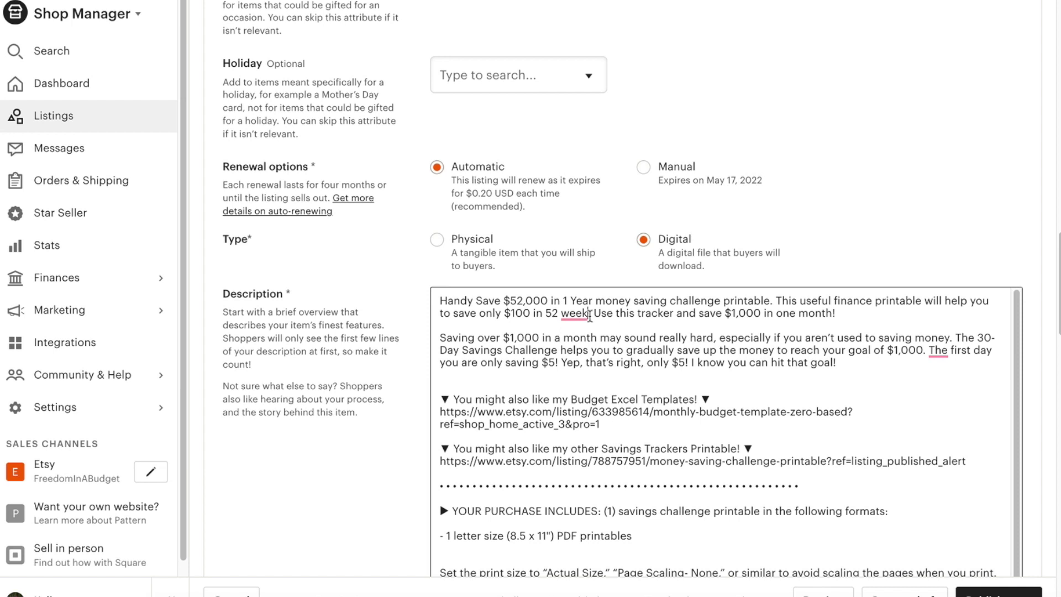
{"action": "type", "text": "s"}
- Change the end of the description's first paragraph to "save $52,000 in one year!"
{"action": "left_click", "coordinate": [739, 313]}
{"action": "key", "text": "BackSpace"}
{"action": "type", "text": "52"}
{"action": "left_click_drag", "start_coordinate": [848, 313], "coordinate": [814, 314]}
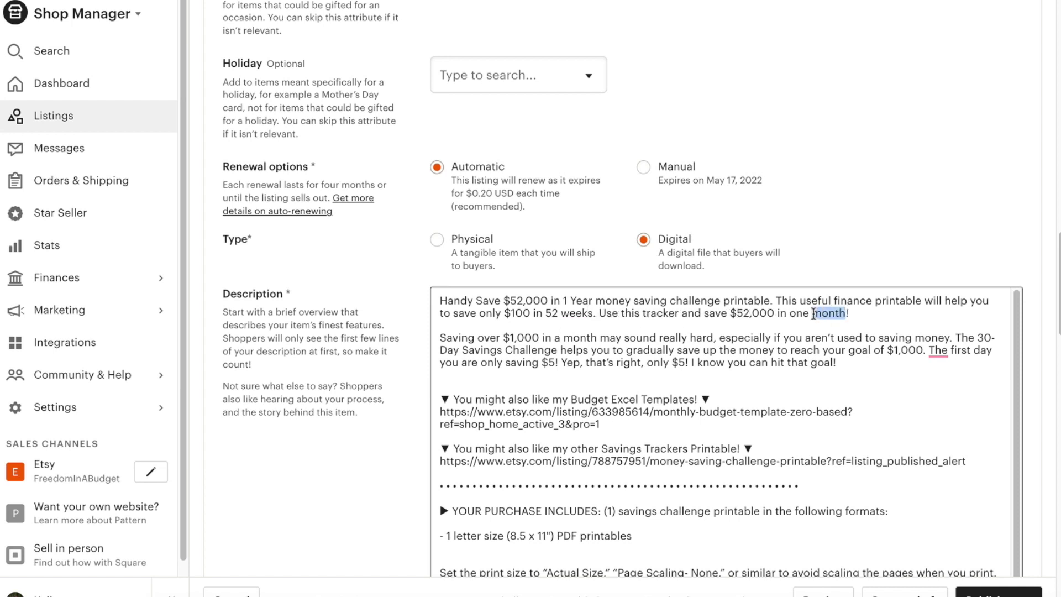
{"action": "type", "text": "year"}
- Reword the start of the description's second paragraph to "Saving over $52,000 in a year"
{"action": "left_click", "coordinate": [511, 337]}
{"action": "key", "text": "BackSpace"}
{"action": "type", "text": "52"}
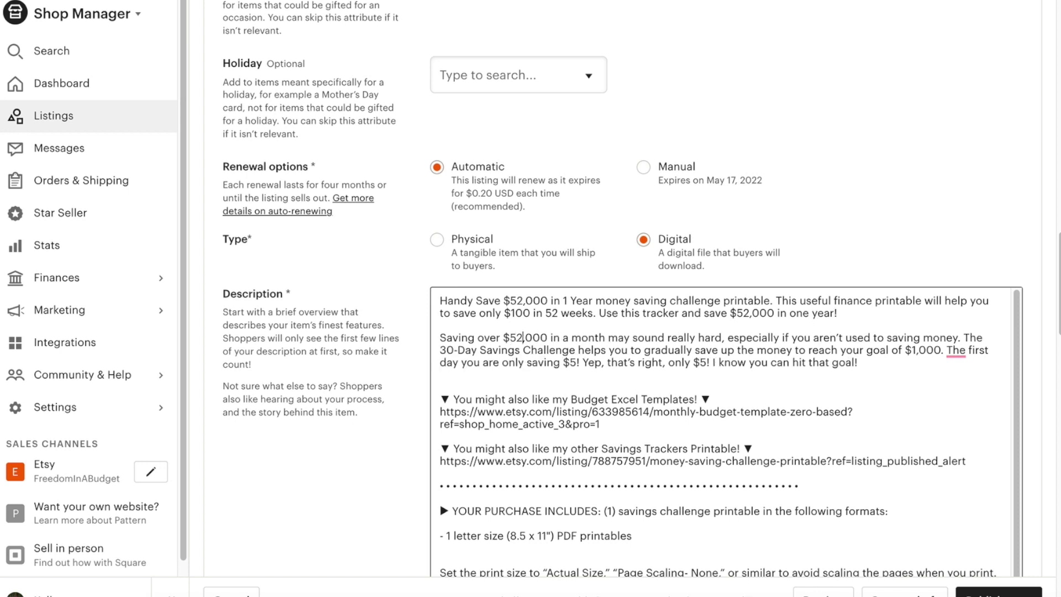
{"action": "left_click_drag", "start_coordinate": [607, 338], "coordinate": [570, 337]}
{"action": "type", "text": "year"}
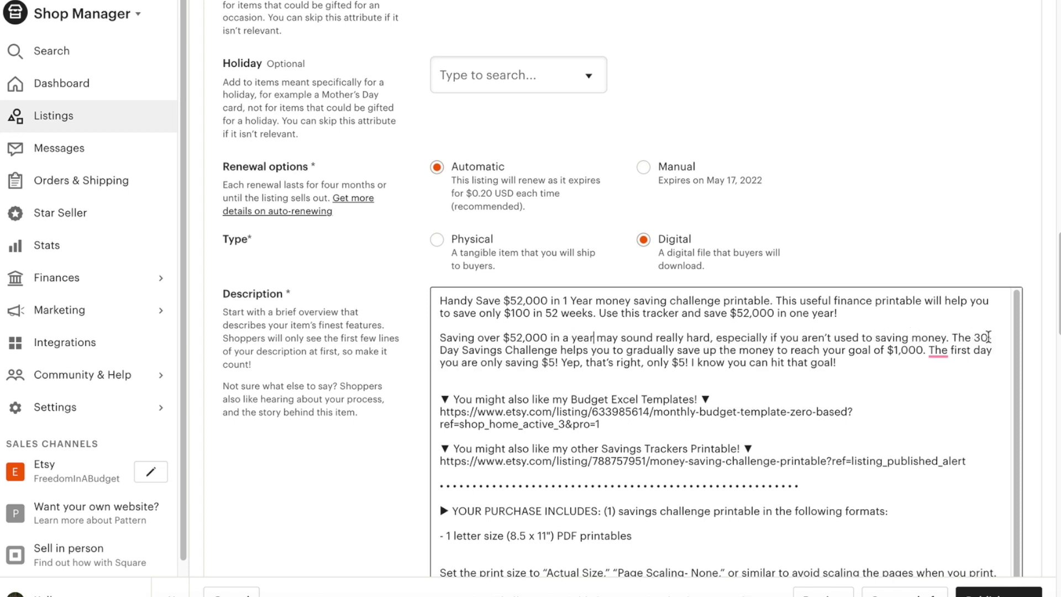
- In the second paragraph, rename the challenge to "1 year Savings Challenge" and set its goal to $52,000
{"action": "left_click_drag", "start_coordinate": [989, 337], "coordinate": [978, 337]}
{"action": "left_click_drag", "start_coordinate": [460, 349], "coordinate": [976, 332]}
{"action": "type", "text": "1 year"}
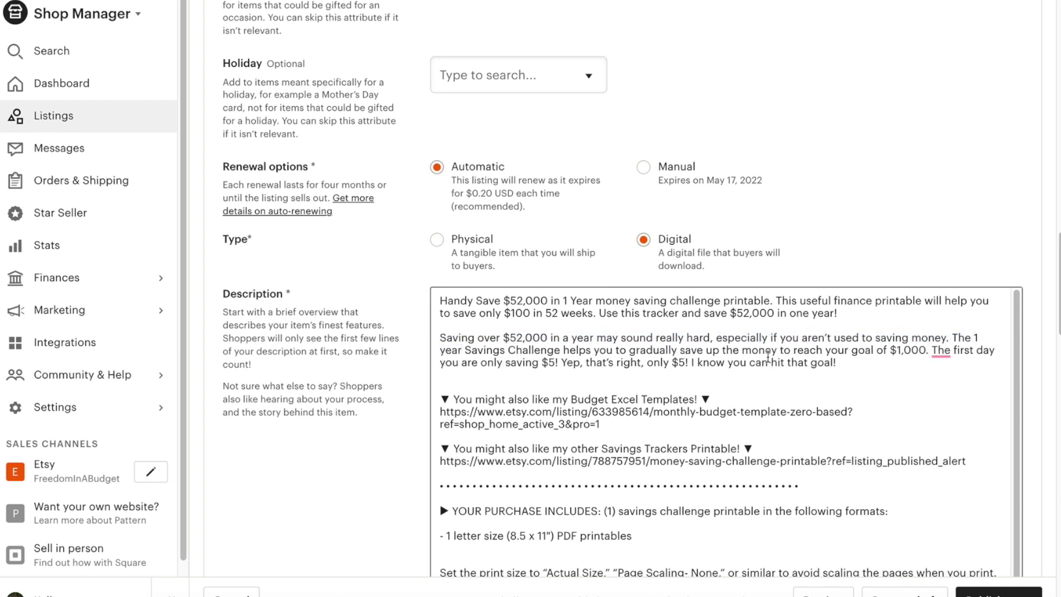
{"action": "key", "text": "BackSpace"}
{"action": "type", "text": "52"}
- Replace "The first day you are only saving $5! Yep, that's right, only $5" with "Each week you only save $100"
{"action": "left_click", "coordinate": [777, 362]}
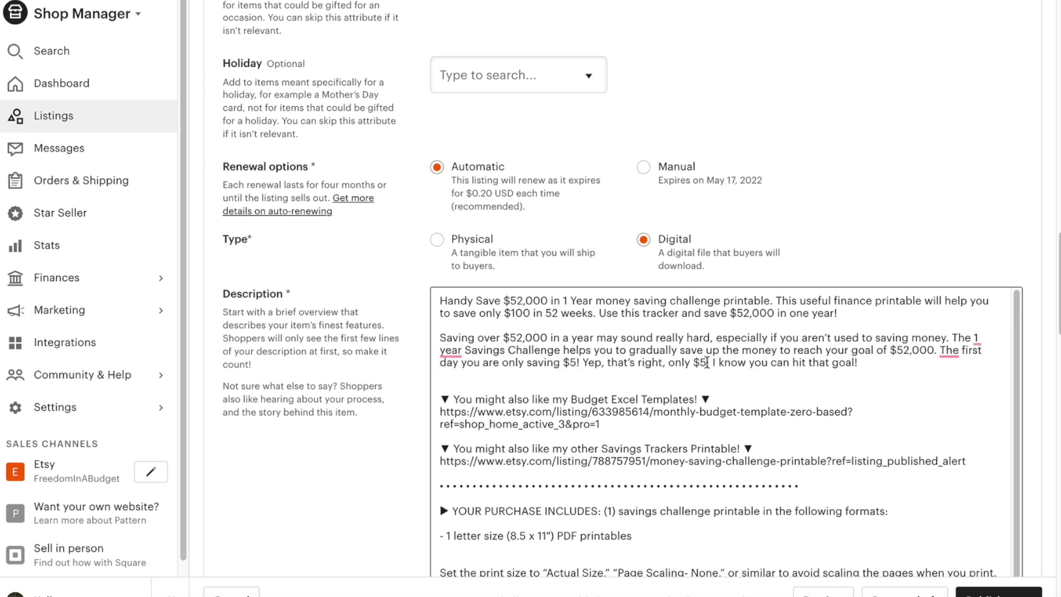
{"action": "left_click_drag", "start_coordinate": [707, 362], "coordinate": [940, 350]}
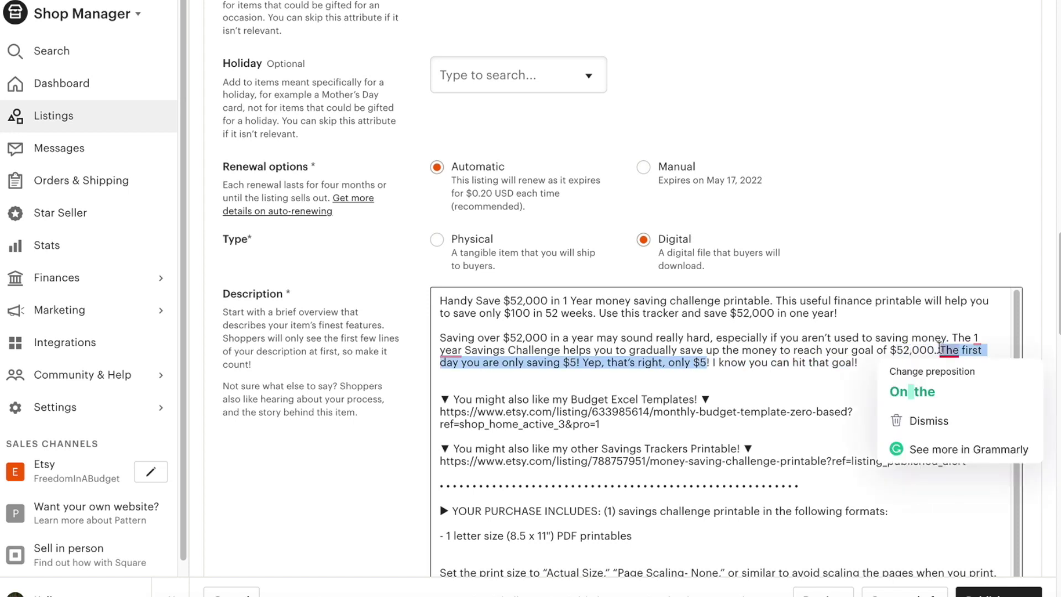
{"action": "type", "text": "Each week you on"}
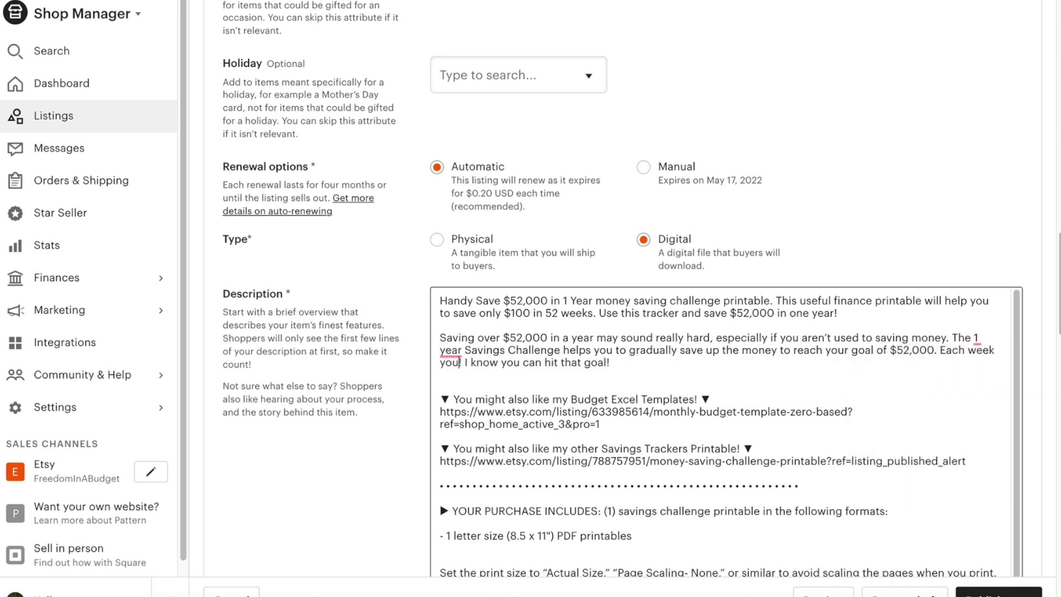
{"action": "type", "text": "ly save $1"}
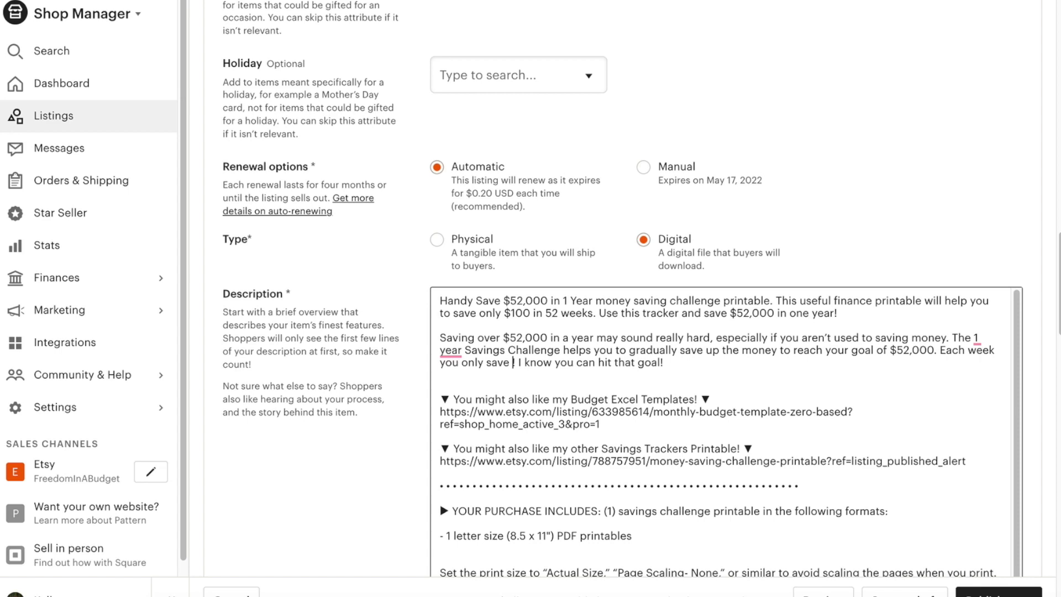
{"action": "type", "text": "00"}
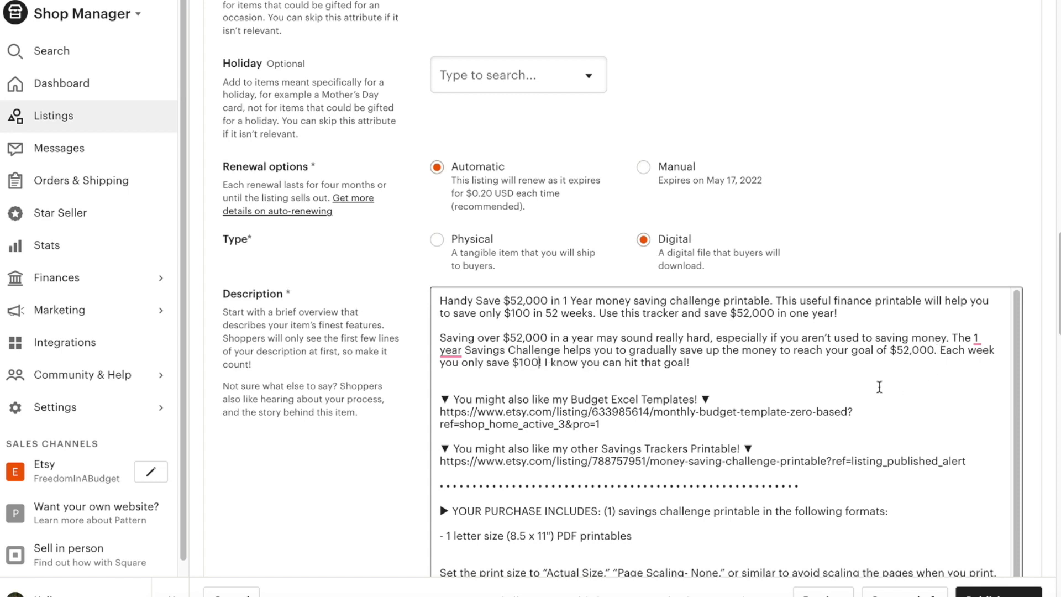
- Add the tags "52000 saving" and "save 52000" to the listing
{"action": "scroll", "coordinate": [669, 492], "scroll_direction": "down", "scroll_amount": 1}
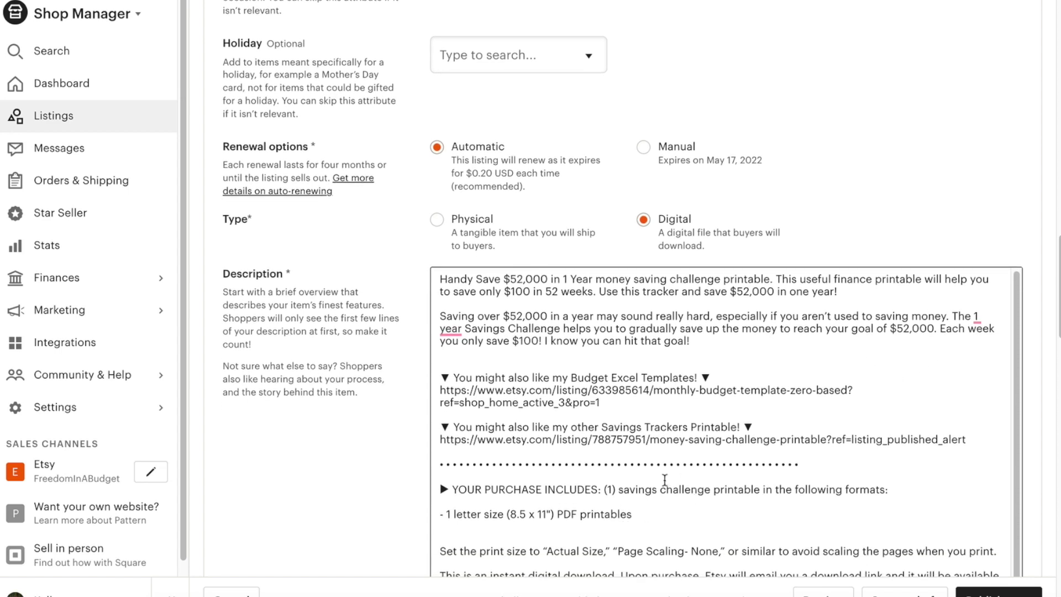
{"action": "scroll", "coordinate": [721, 470], "scroll_direction": "down", "scroll_amount": 10}
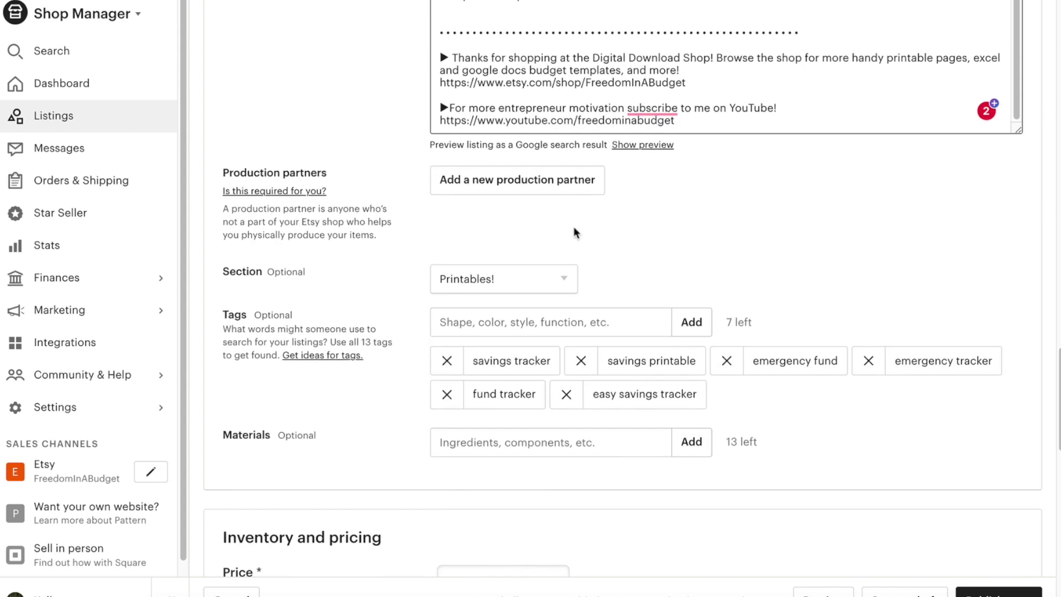
{"action": "left_click", "coordinate": [593, 316]}
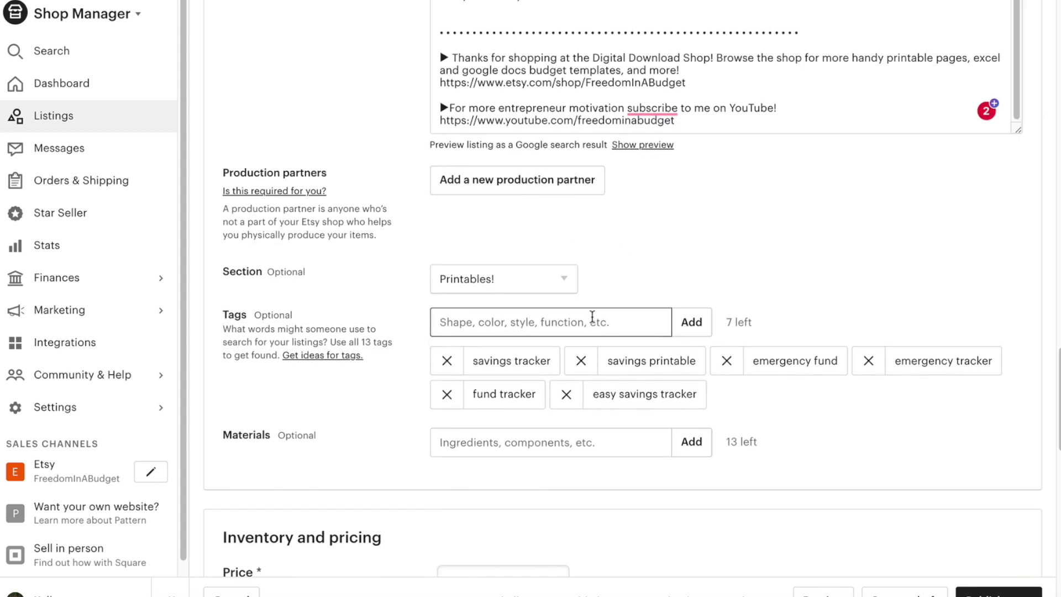
{"action": "type", "text": "52000"}
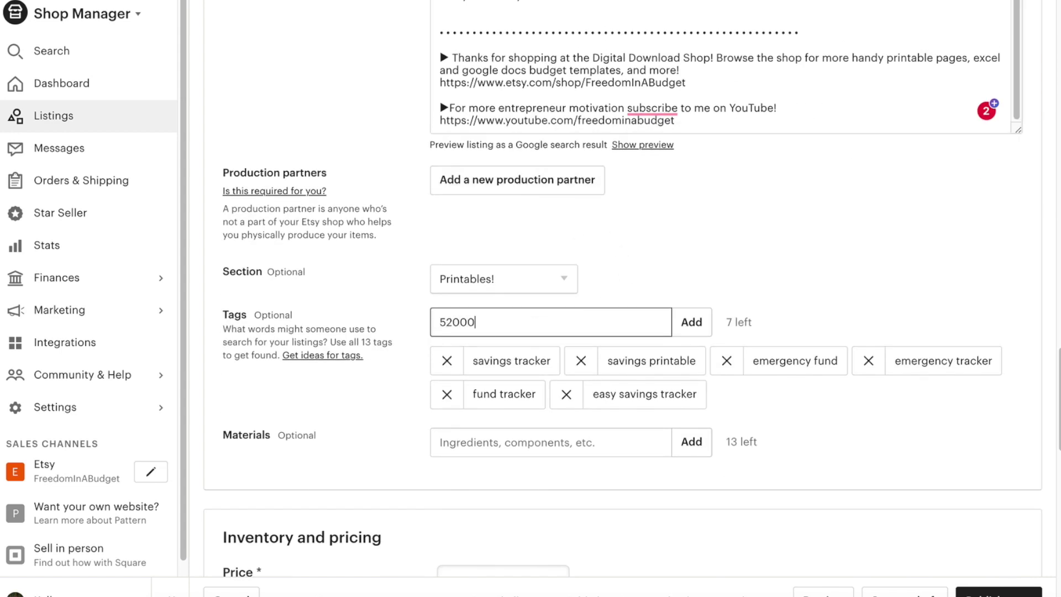
{"action": "type", "text": " savings challenge"}
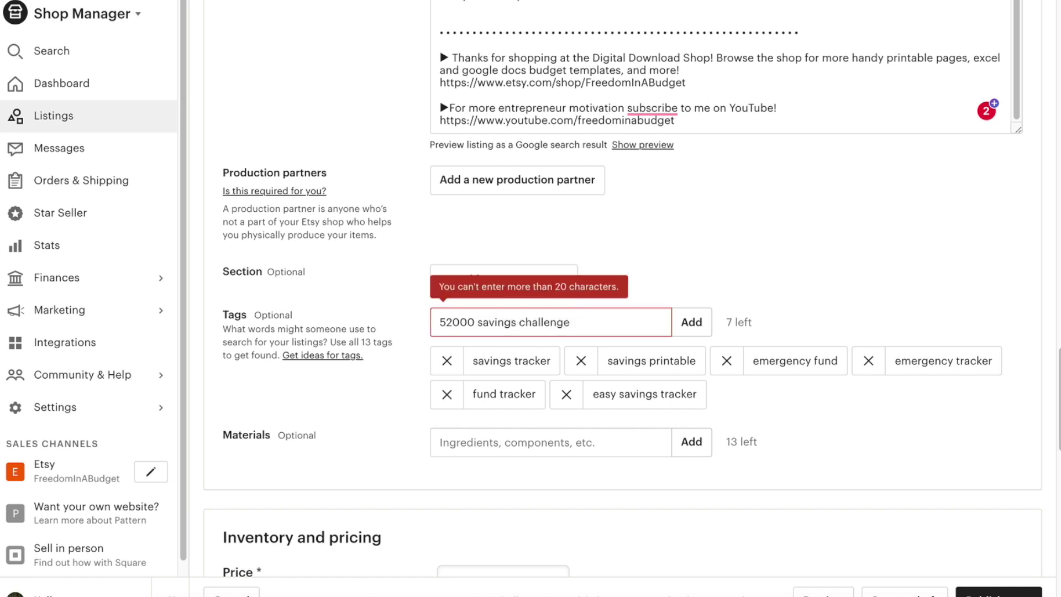
{"action": "key", "text": "BackSpace"}
{"action": "key", "text": "BackSpace"}
{"action": "key", "text": "BackSpace"}
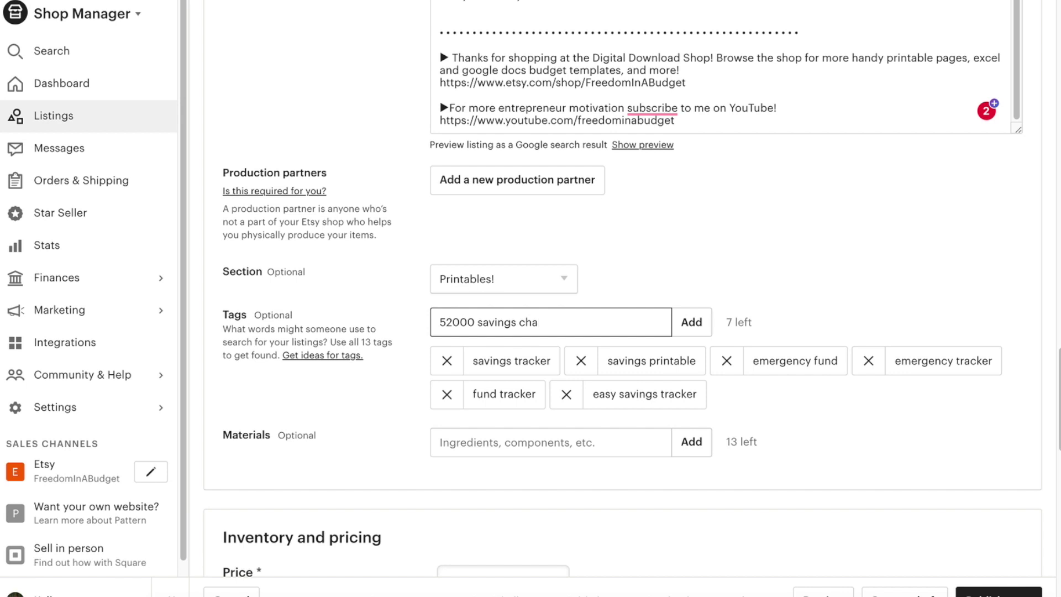
{"action": "key", "text": "Return"}
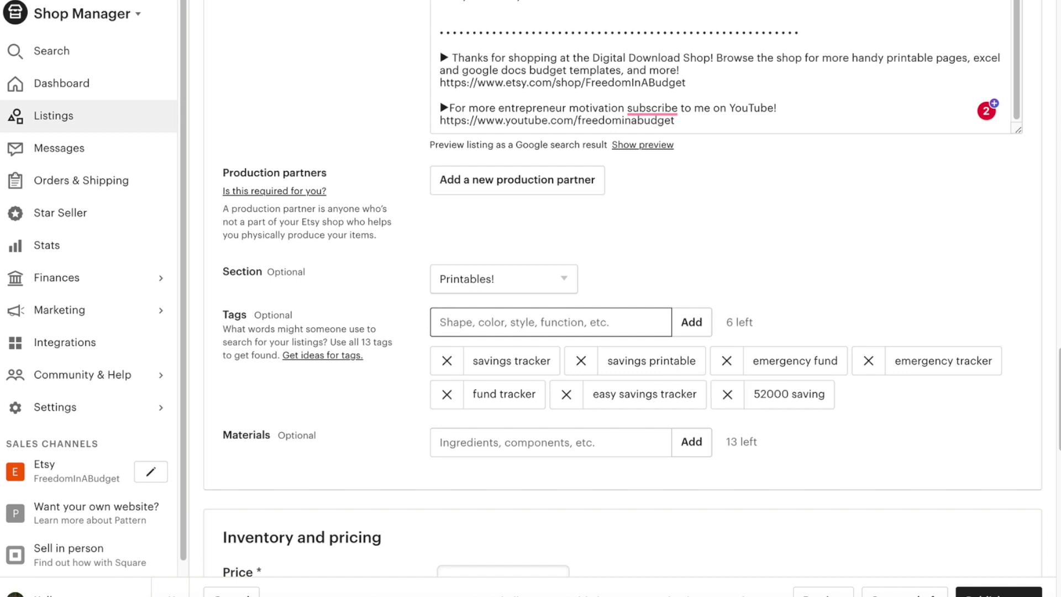
{"action": "type", "text": "save 52000"}
{"action": "key", "text": "Return"}
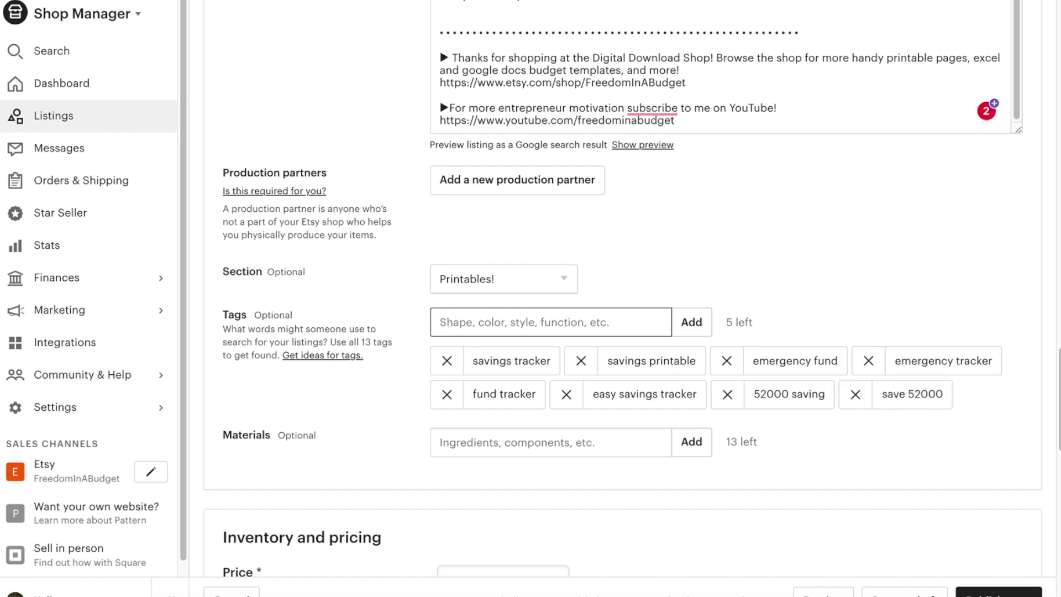
- Add the tags "1 year saving" and "1 year challenge" to the listing
{"action": "type", "text": "1 year"}
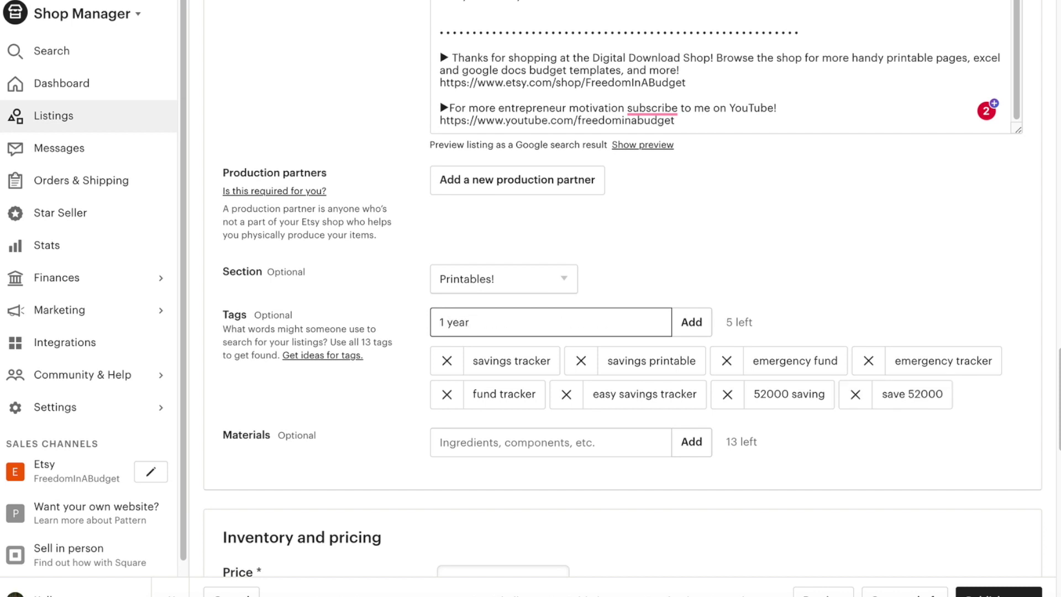
{"action": "type", "text": " saving"}
{"action": "key", "text": "Return"}
{"action": "type", "text": "1 year challenge"}
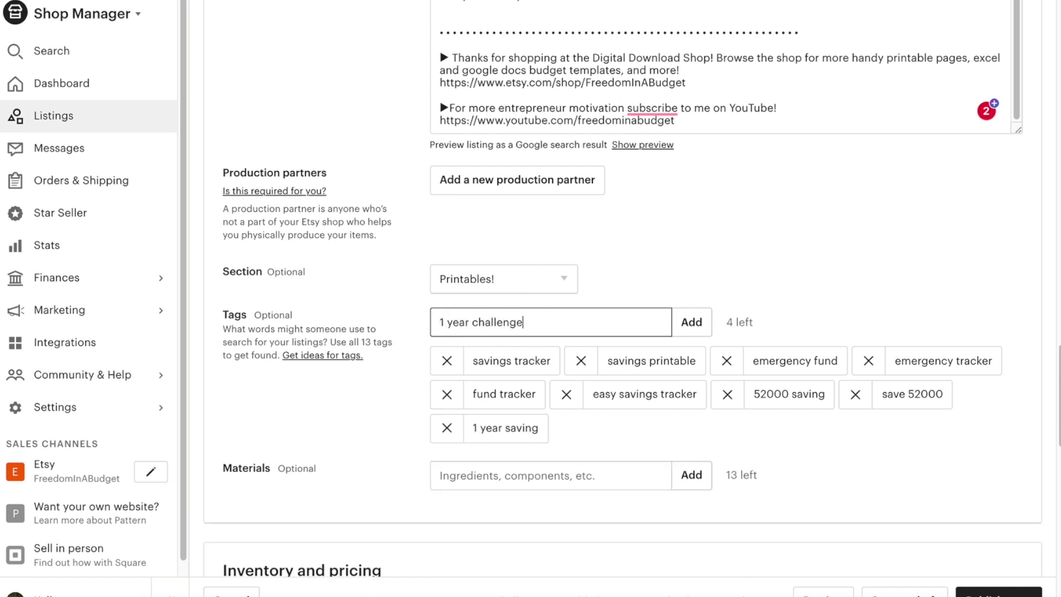
{"action": "key", "text": "Return"}
- Set the listing's quantity to 999
{"action": "scroll", "coordinate": [582, 322], "scroll_direction": "down", "scroll_amount": 6}
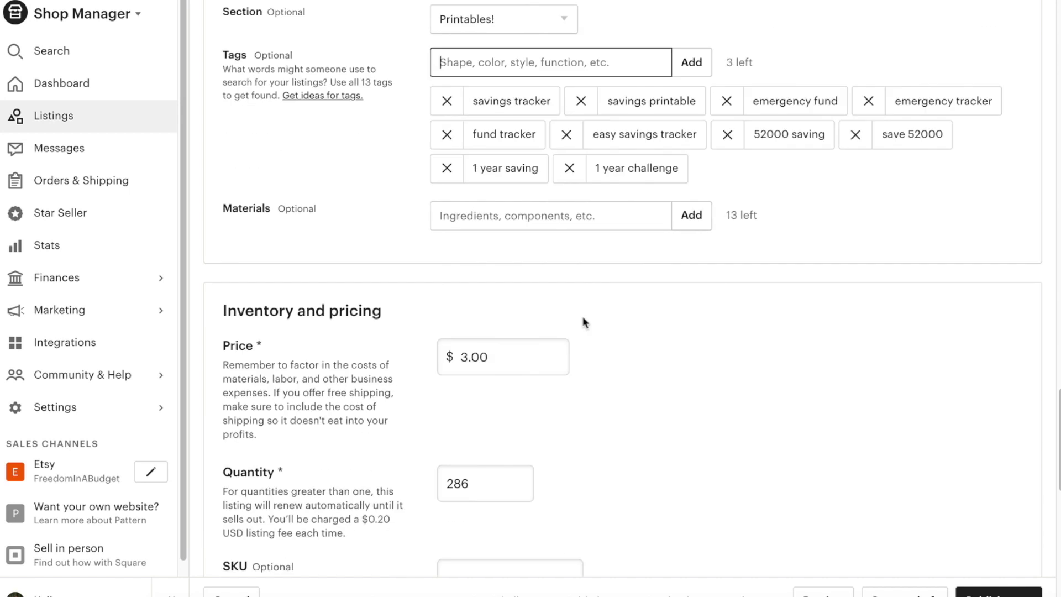
{"action": "left_click", "coordinate": [442, 389]}
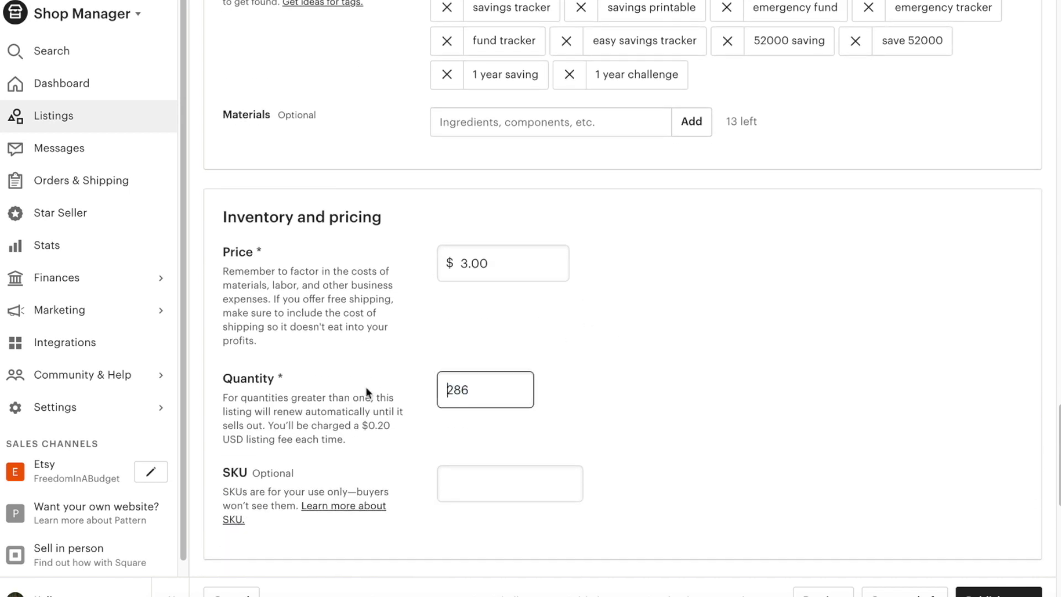
{"action": "left_click_drag", "start_coordinate": [442, 390], "coordinate": [489, 390]}
{"action": "type", "text": "999"}
- Delete the digital file 1000In30Daysbyfiab.pdf from the listing
{"action": "scroll", "coordinate": [683, 377], "scroll_direction": "down", "scroll_amount": 8}
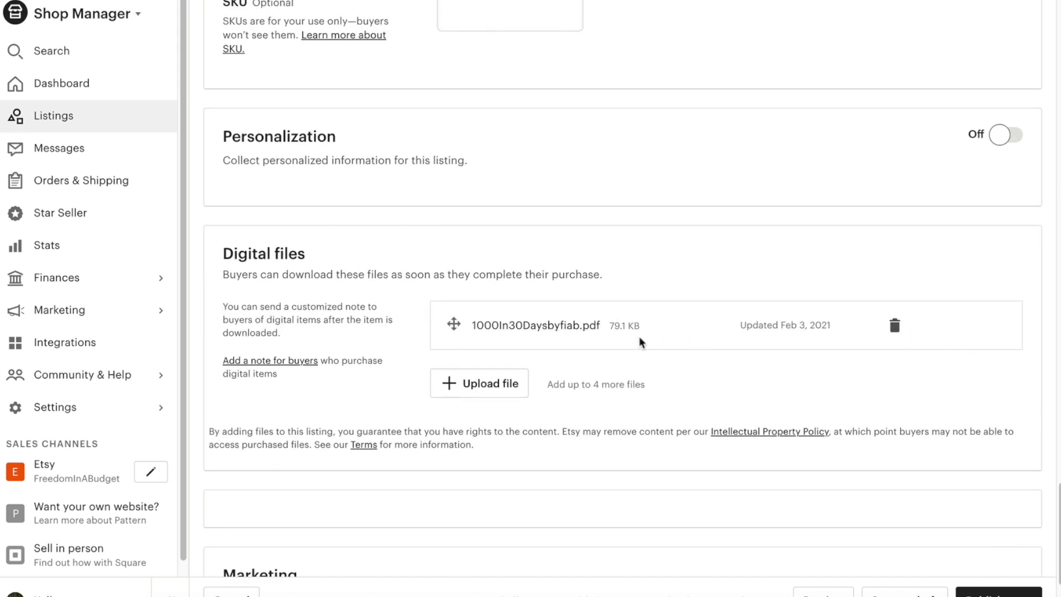
{"action": "left_click", "coordinate": [895, 326]}
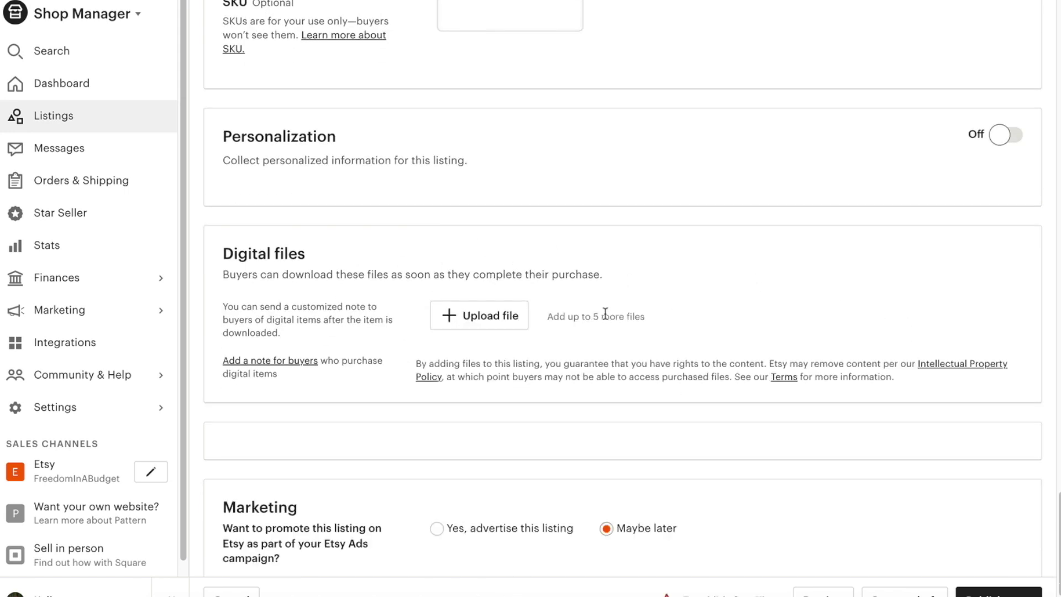
- Try to upload "$52000 Savings Challenge Printable.pdf" from Downloads as the listing's digital file
{"action": "left_click", "coordinate": [500, 316]}
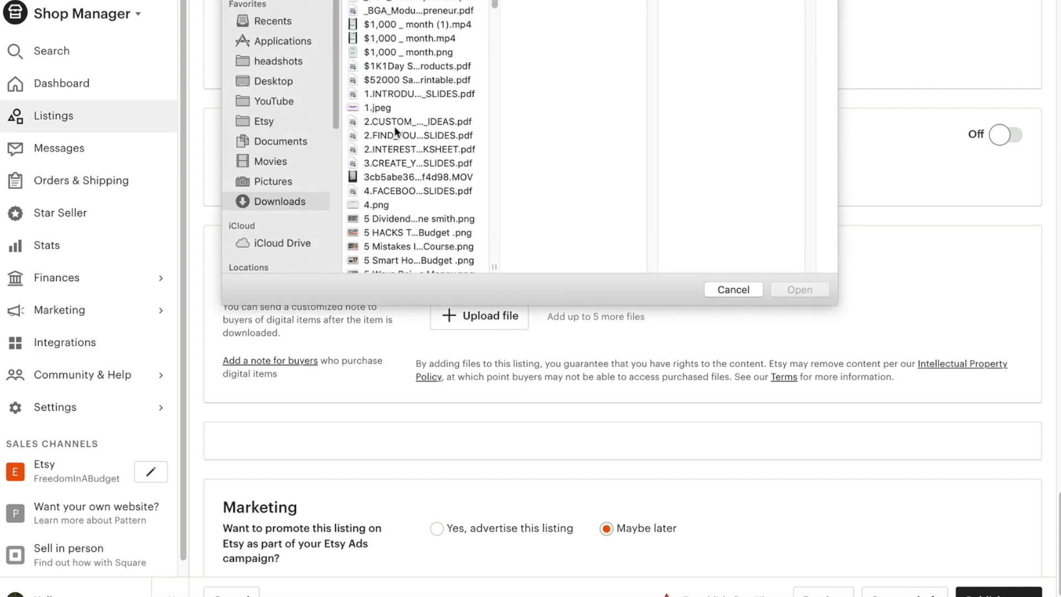
{"action": "left_click", "coordinate": [393, 80]}
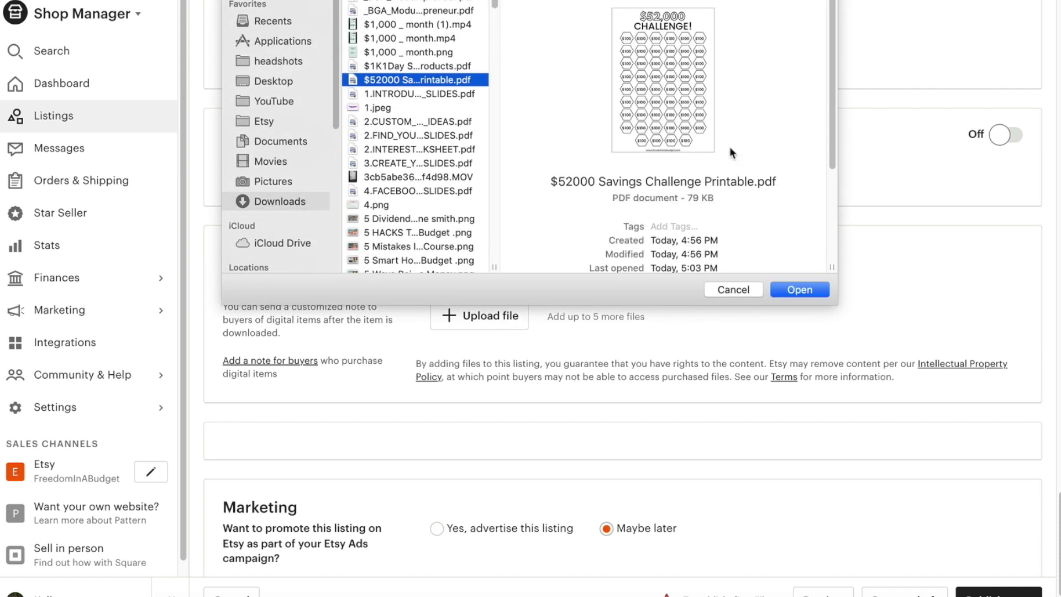
{"action": "left_click", "coordinate": [796, 290]}
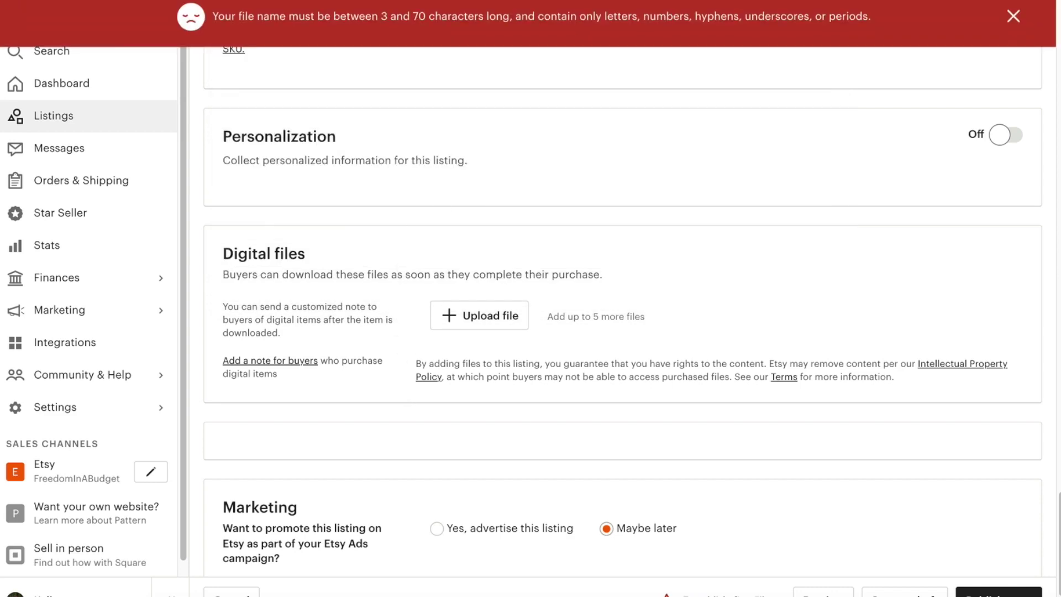
- Switch to Finder and remove the dollar sign from the PDF's name, making it "52000 Savings Challenge Printable.pdf"
{"action": "key", "text": "super+Tab"}
{"action": "left_click", "coordinate": [1023, 116]}
{"action": "right_click", "coordinate": [1023, 116]}
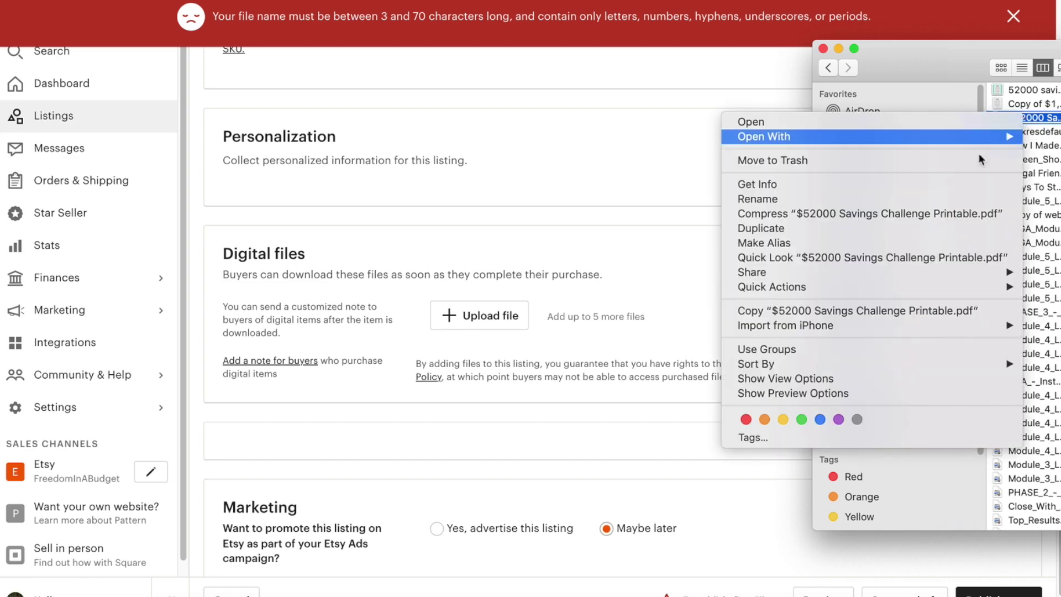
{"action": "left_click", "coordinate": [877, 199]}
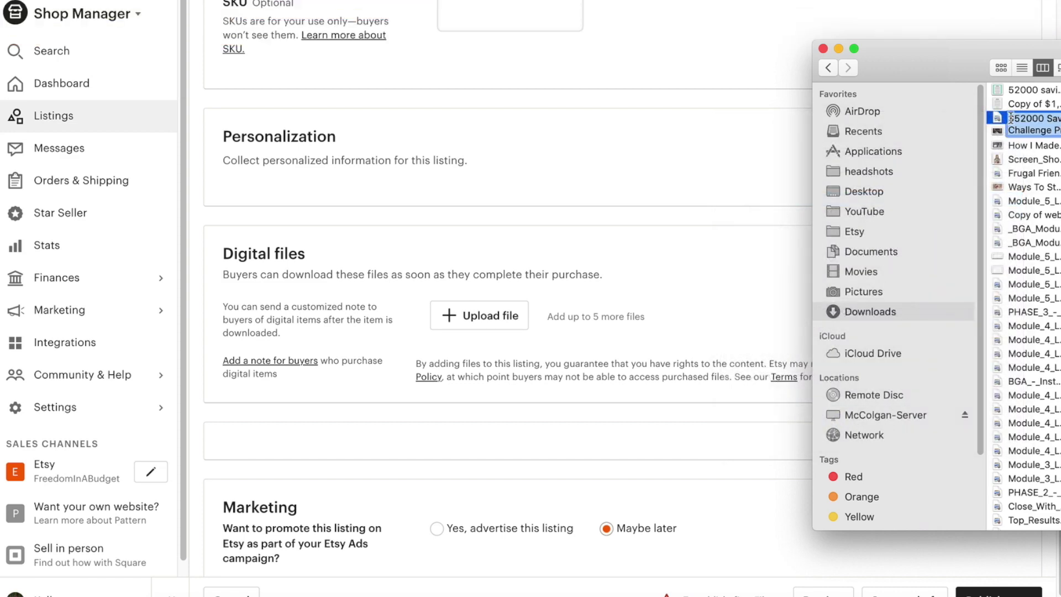
{"action": "left_click", "coordinate": [1031, 119]}
{"action": "key", "text": "super+Left"}
{"action": "key", "text": "Delete"}
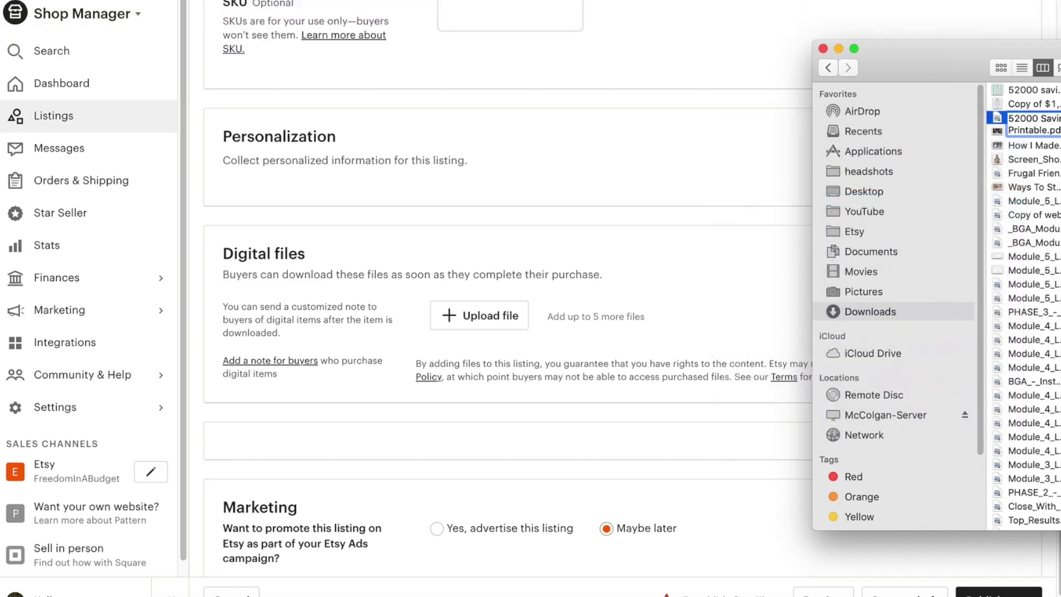
{"action": "key", "text": "Return"}
- Switch back to the Etsy listing and upload "52000 Savings Challenge Printable.pdf" from Downloads as its digital file
{"action": "left_click", "coordinate": [650, 168]}
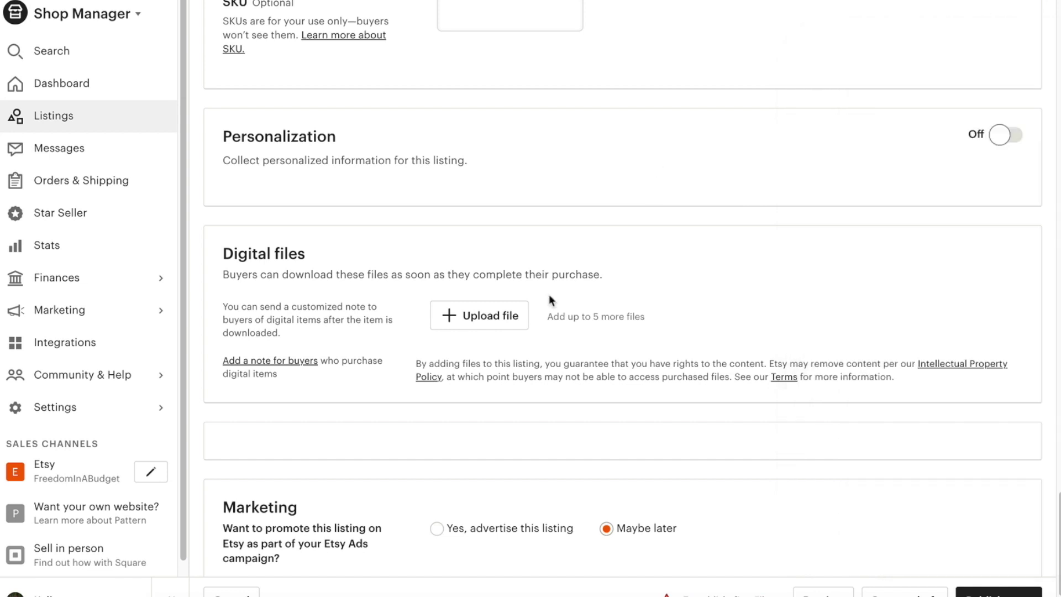
{"action": "left_click", "coordinate": [498, 323]}
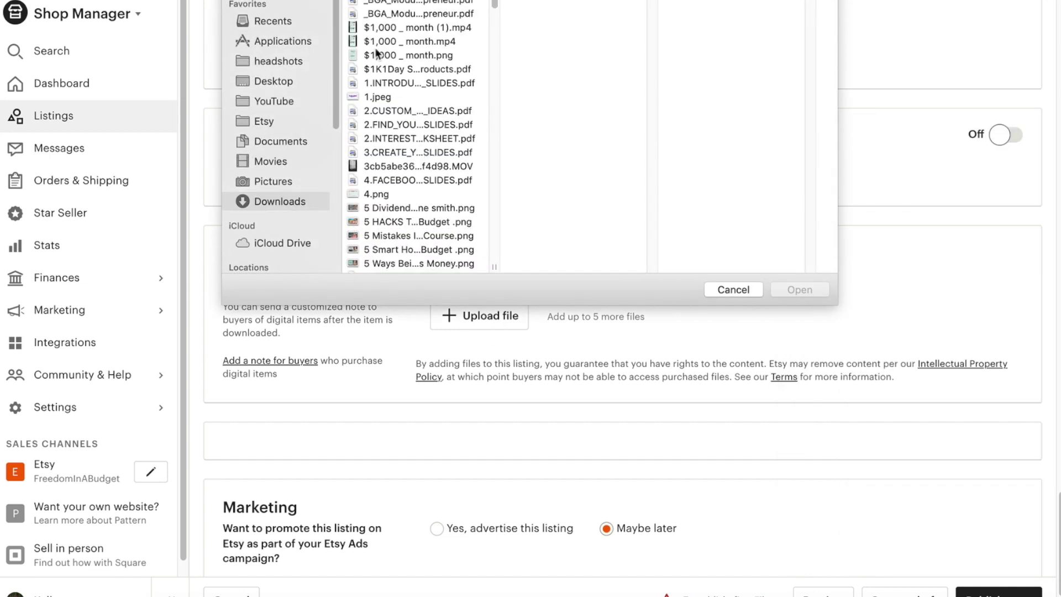
{"action": "scroll", "coordinate": [376, 88], "scroll_direction": "down", "scroll_amount": 10}
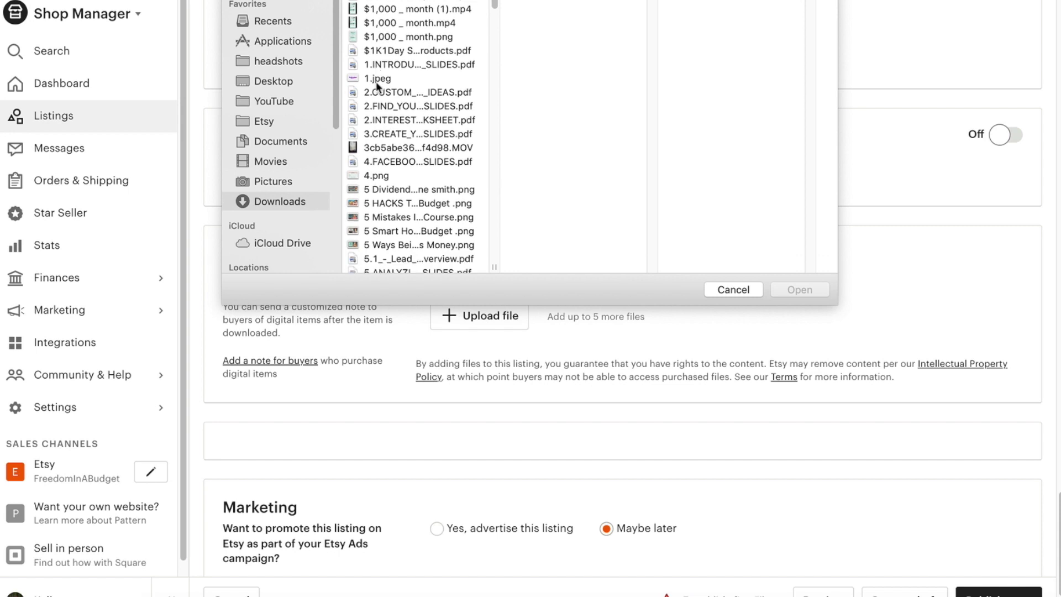
{"action": "scroll", "coordinate": [377, 89], "scroll_direction": "up", "scroll_amount": 2}
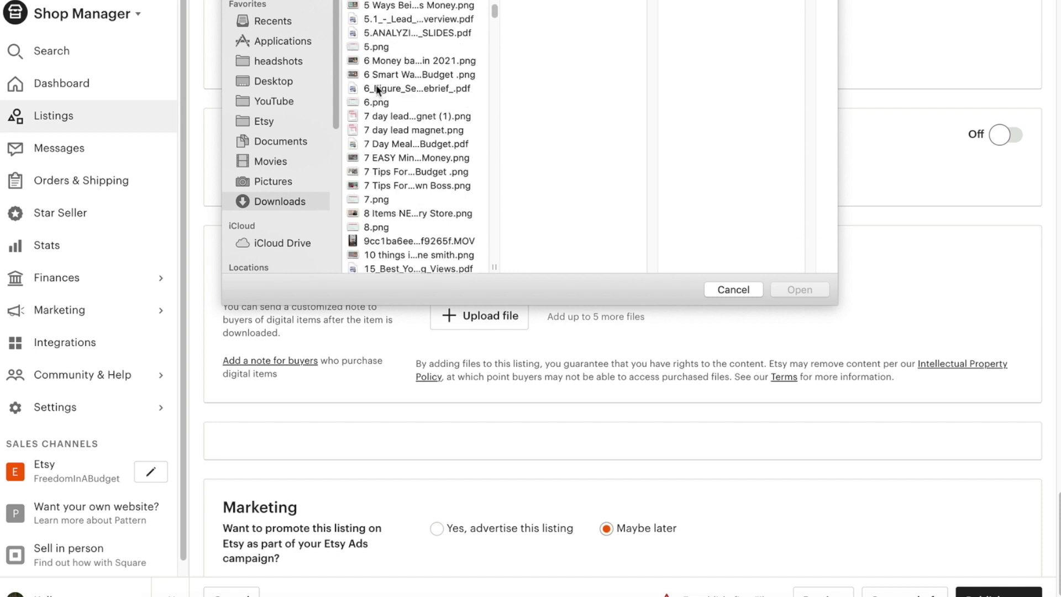
{"action": "scroll", "coordinate": [376, 89], "scroll_direction": "up", "scroll_amount": 3}
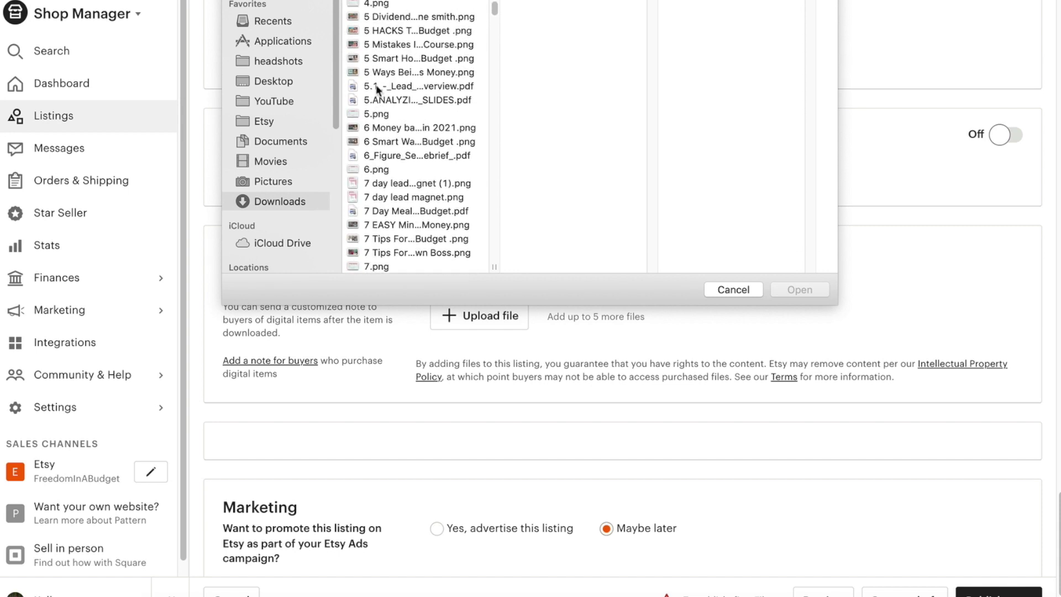
{"action": "scroll", "coordinate": [376, 89], "scroll_direction": "up", "scroll_amount": 6}
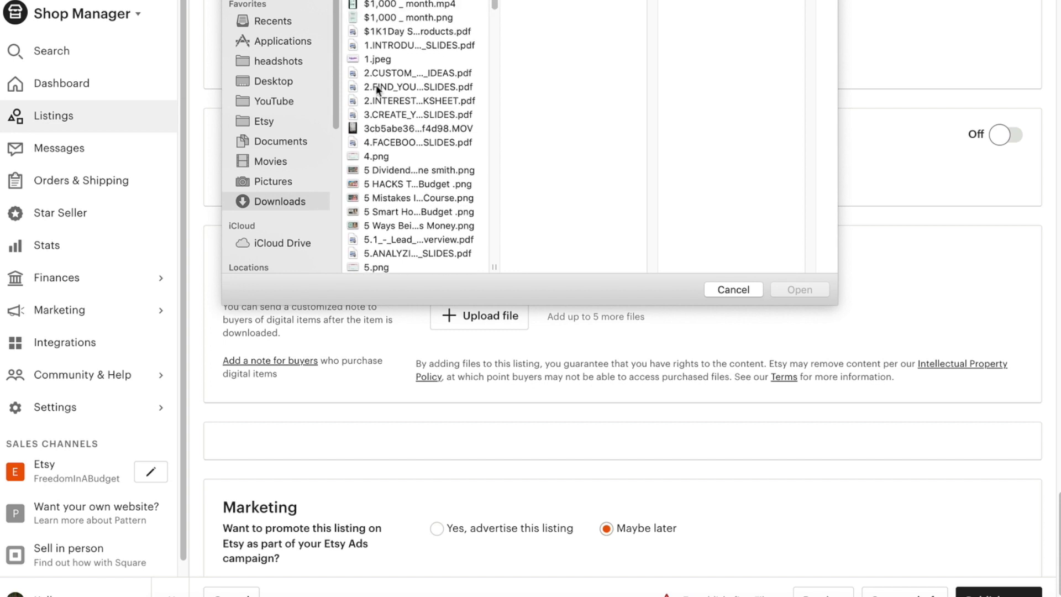
{"action": "scroll", "coordinate": [378, 88], "scroll_direction": "down", "scroll_amount": 1}
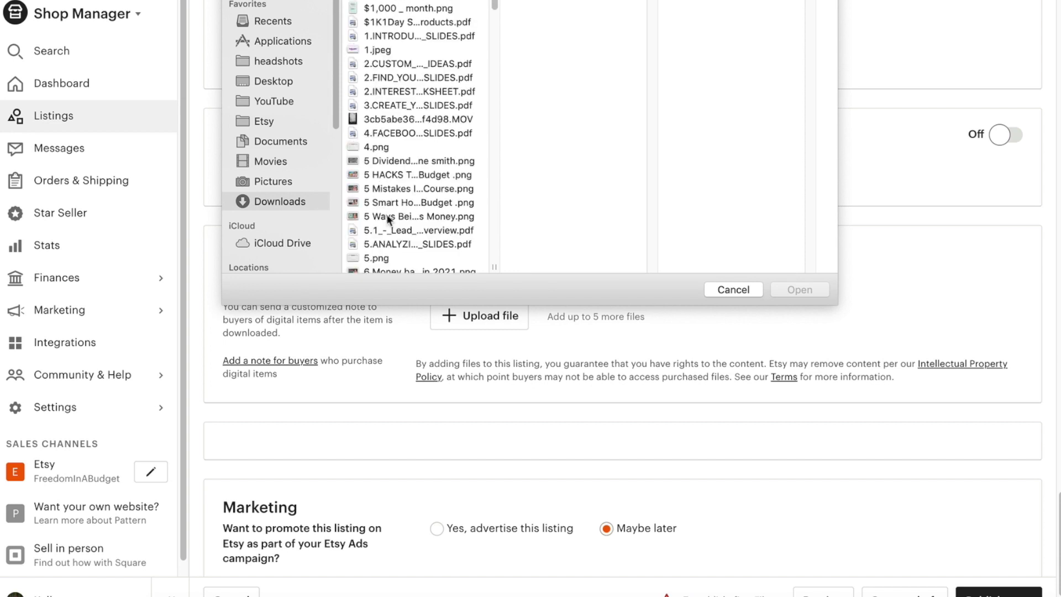
{"action": "left_click", "coordinate": [389, 220]}
{"action": "left_click", "coordinate": [391, 244]}
{"action": "scroll", "coordinate": [392, 244], "scroll_direction": "down", "scroll_amount": 3}
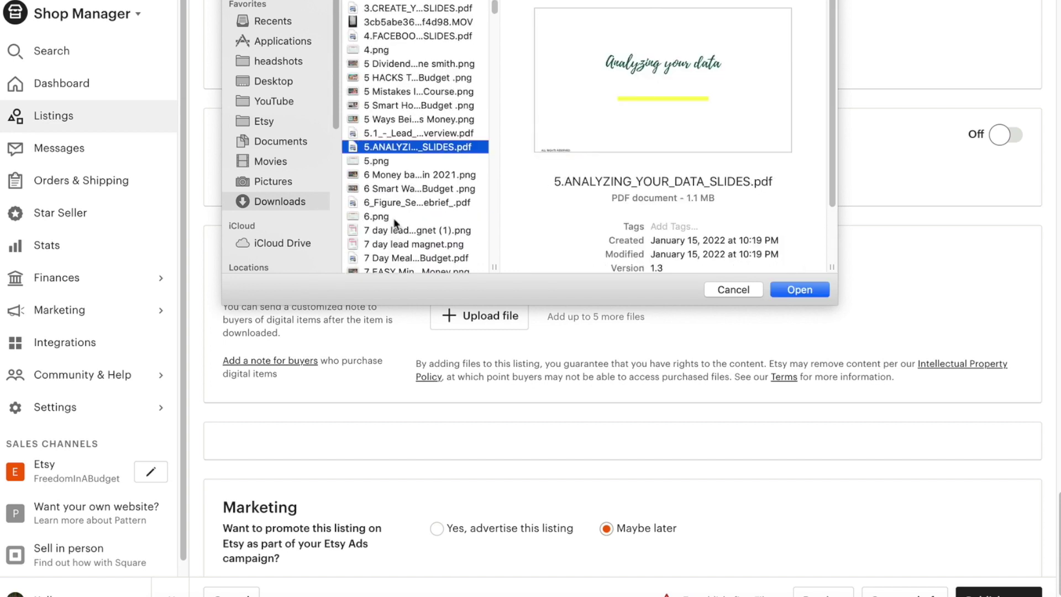
{"action": "scroll", "coordinate": [395, 222], "scroll_direction": "down", "scroll_amount": 5}
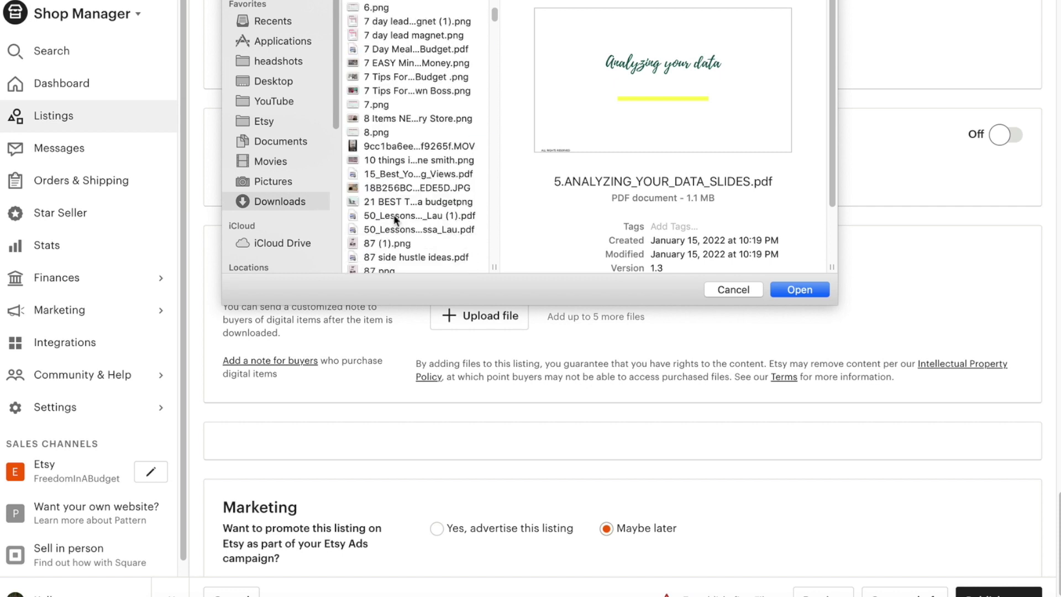
{"action": "scroll", "coordinate": [395, 220], "scroll_direction": "down", "scroll_amount": 5}
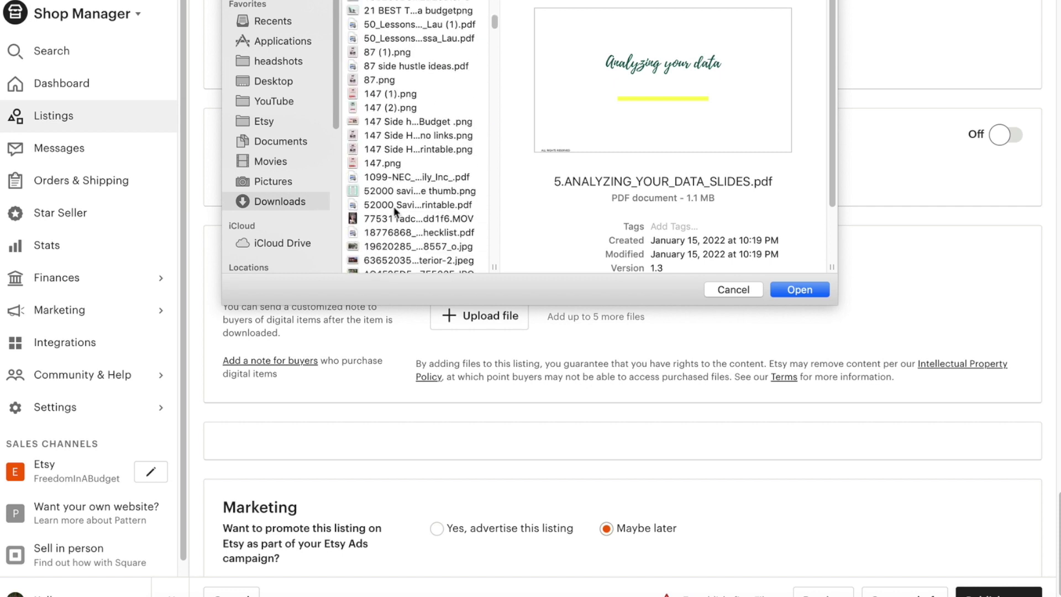
{"action": "left_click", "coordinate": [394, 205]}
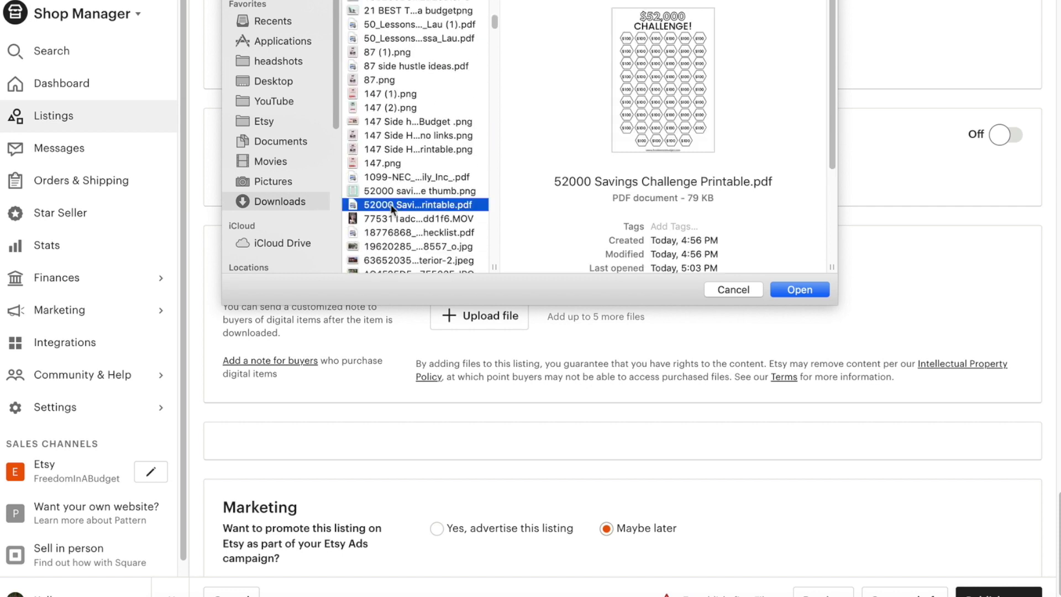
{"action": "left_click", "coordinate": [796, 289]}
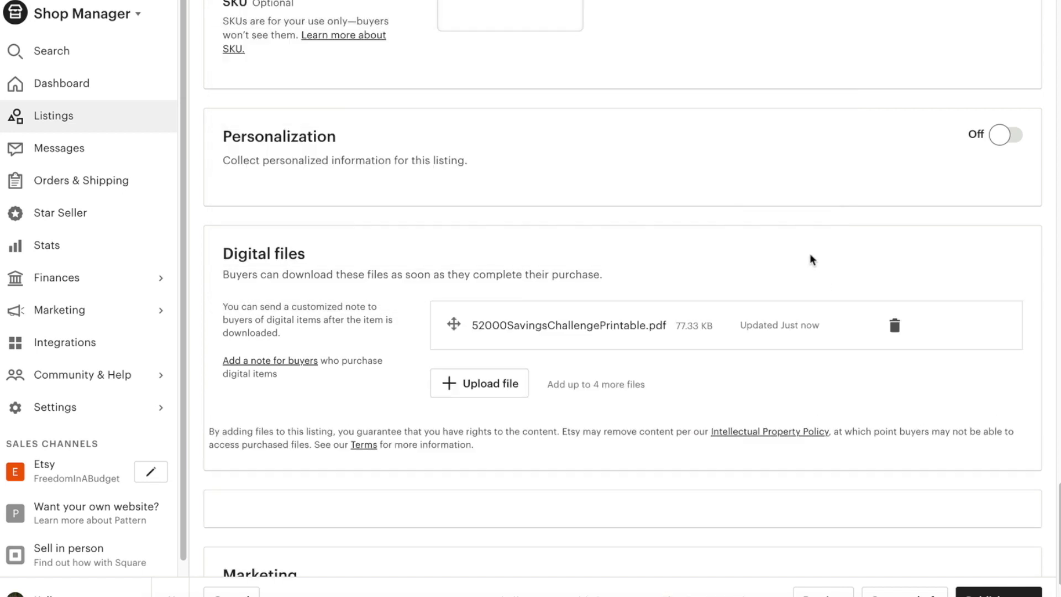
- Publish the new $52,000 savings challenge listing and accept the $0.20 listing fee
{"action": "scroll", "coordinate": [811, 260], "scroll_direction": "down", "scroll_amount": 4}
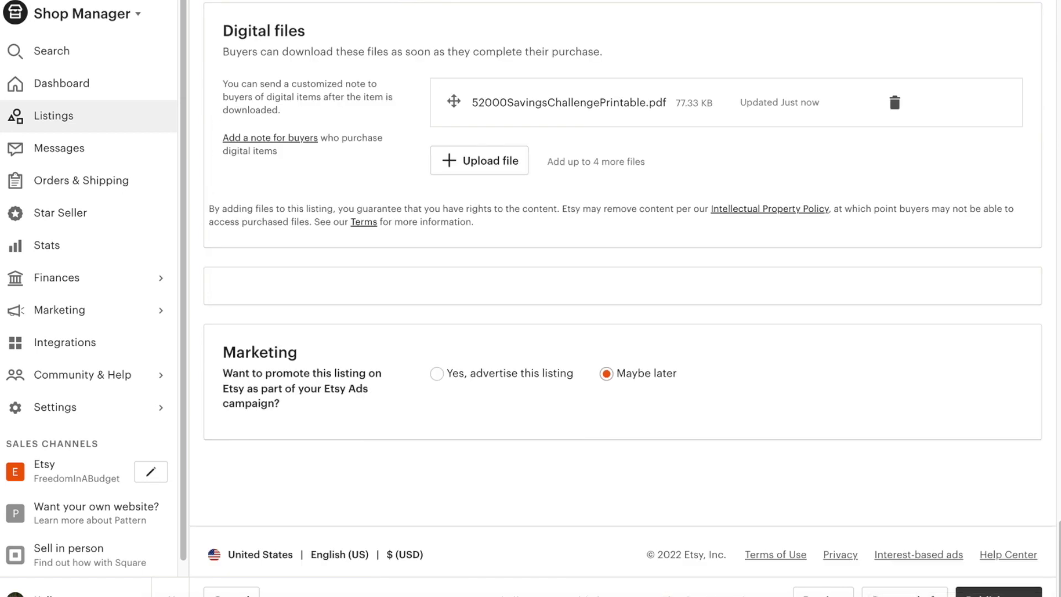
{"action": "left_click", "coordinate": [999, 593]}
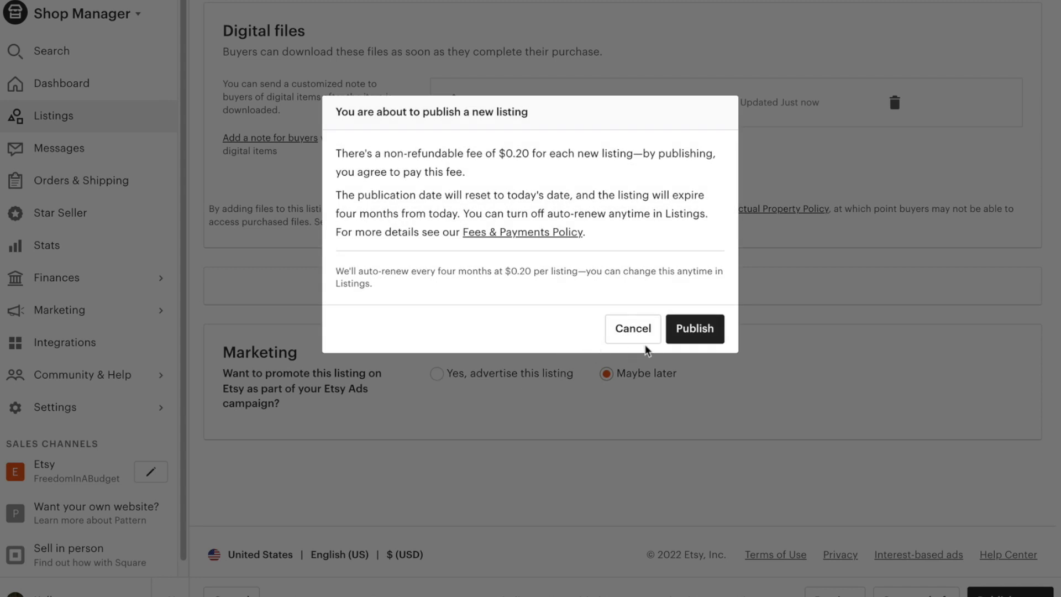
{"action": "left_click", "coordinate": [686, 334]}
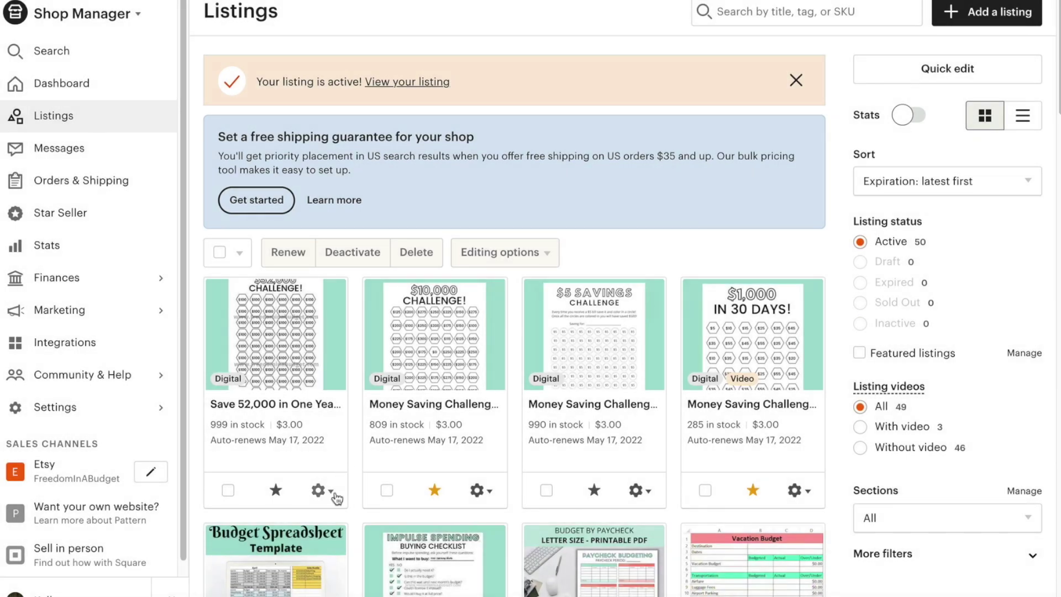
- Open the public page of the new "Save 52,000 in One Year" listing and review its title, photo and full description
{"action": "left_click", "coordinate": [331, 493]}
{"action": "left_click", "coordinate": [274, 534]}
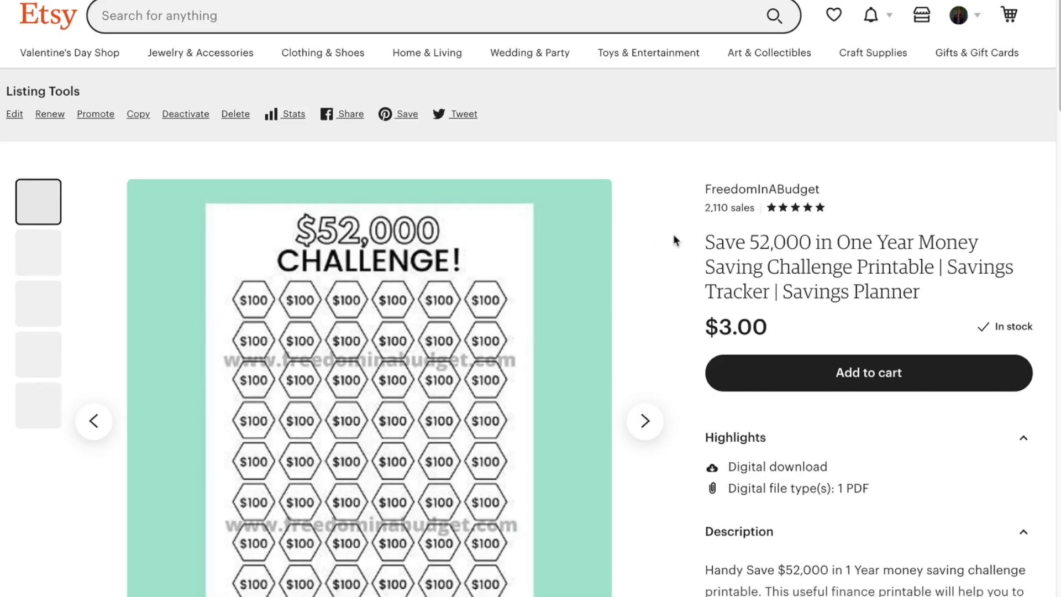
{"action": "scroll", "coordinate": [673, 239], "scroll_direction": "down", "scroll_amount": 5}
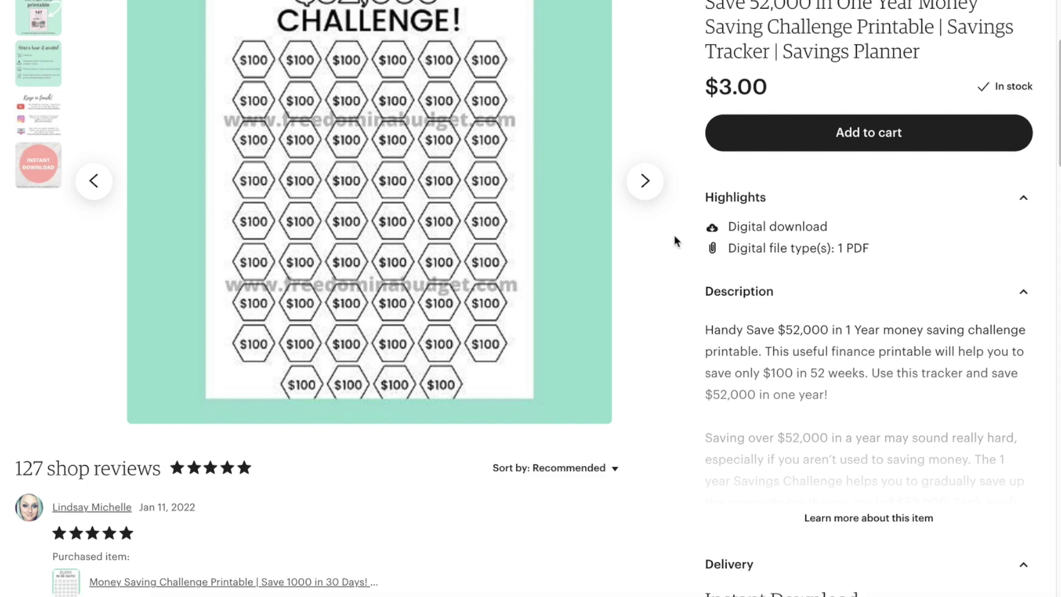
{"action": "left_click", "coordinate": [846, 476]}
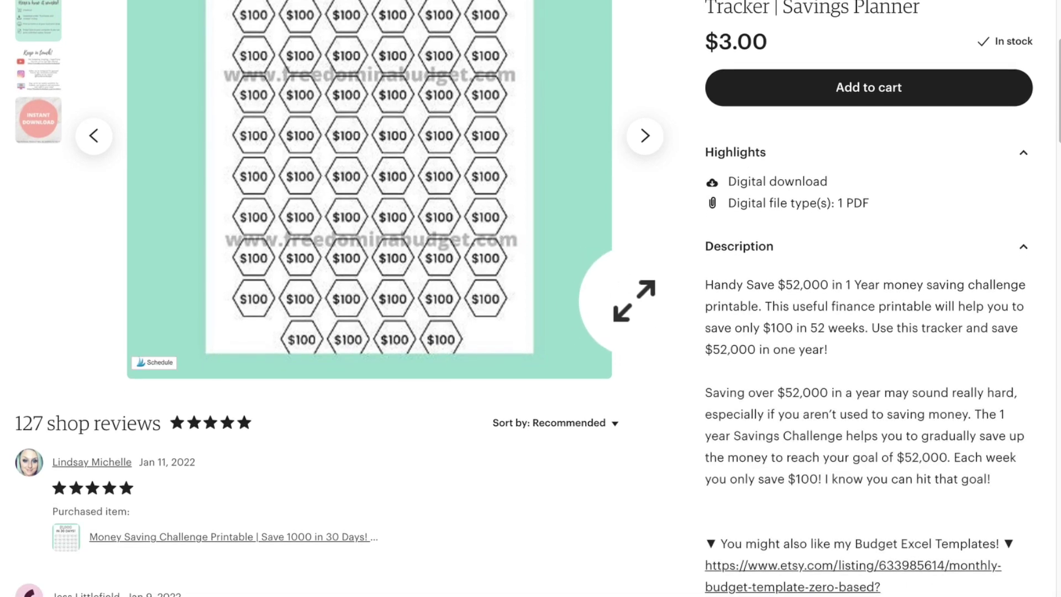
{"action": "scroll", "coordinate": [846, 476], "scroll_direction": "down", "scroll_amount": 6}
{"action": "scroll", "coordinate": [683, 329], "scroll_direction": "down", "scroll_amount": 10}
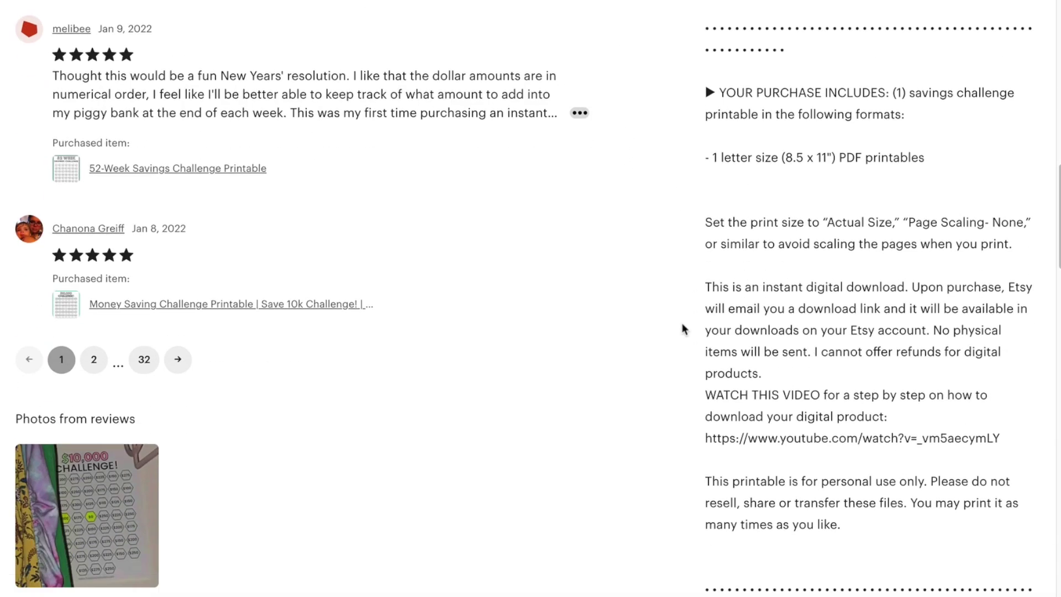
{"action": "scroll", "coordinate": [683, 328], "scroll_direction": "down", "scroll_amount": 15}
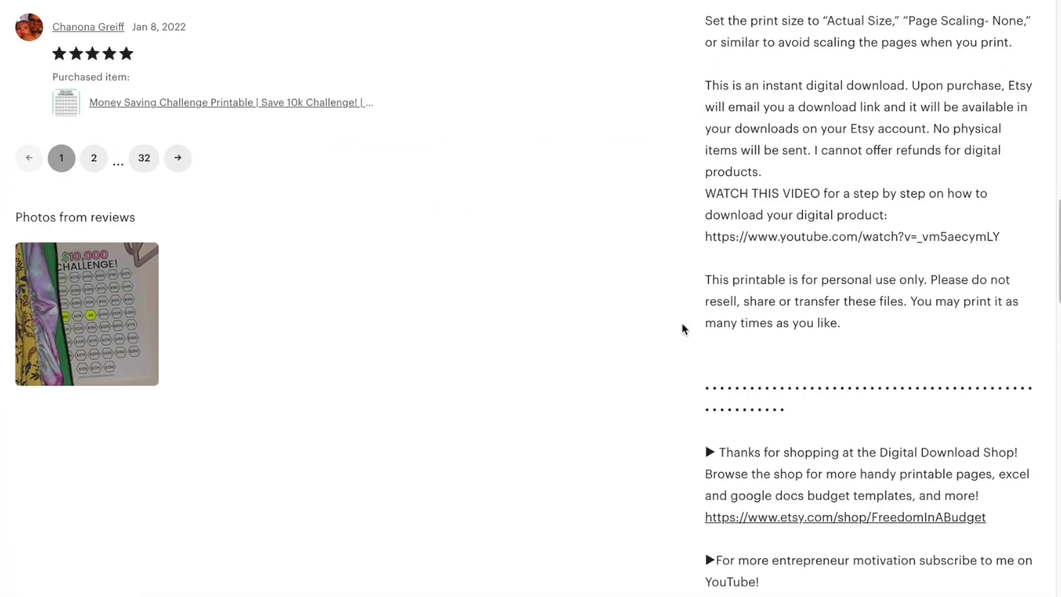
{"action": "scroll", "coordinate": [683, 323], "scroll_direction": "up", "scroll_amount": 20}
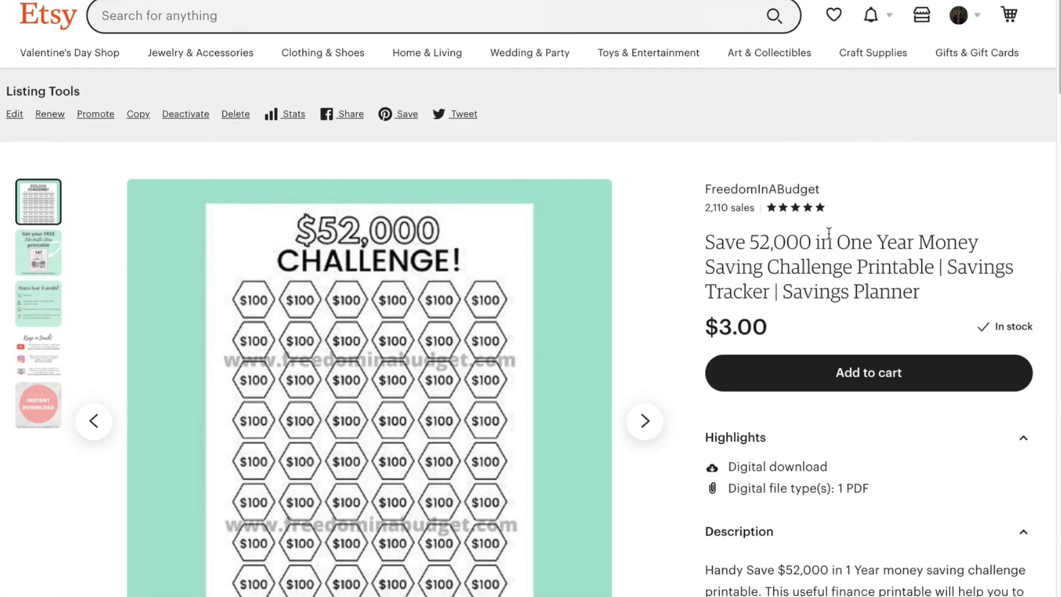
{"action": "left_click_drag", "start_coordinate": [829, 234], "coordinate": [826, 291]}
{"action": "left_click", "coordinate": [827, 292]}
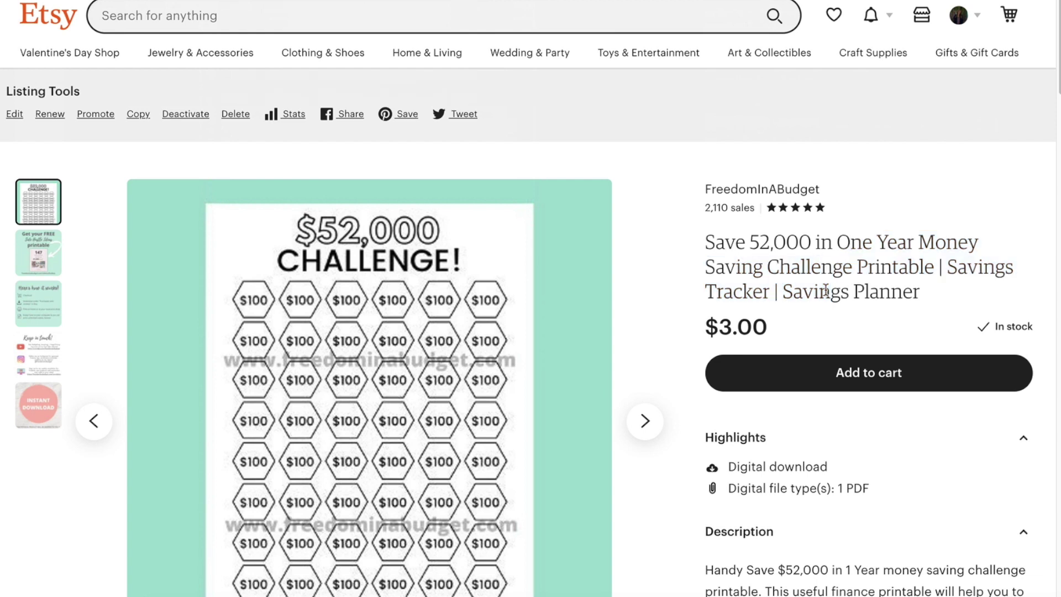
{"action": "left_click_drag", "start_coordinate": [855, 292], "coordinate": [852, 273]}
{"action": "left_click", "coordinate": [852, 273]}
{"action": "scroll", "coordinate": [673, 250], "scroll_direction": "down", "scroll_amount": 2}
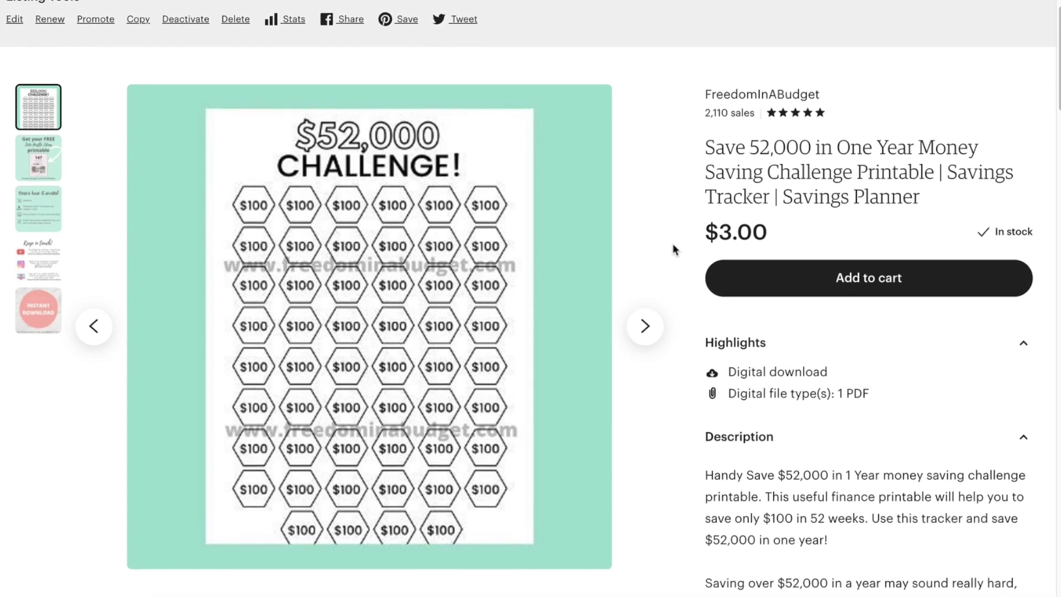
{"action": "scroll", "coordinate": [674, 249], "scroll_direction": "up", "scroll_amount": 2}
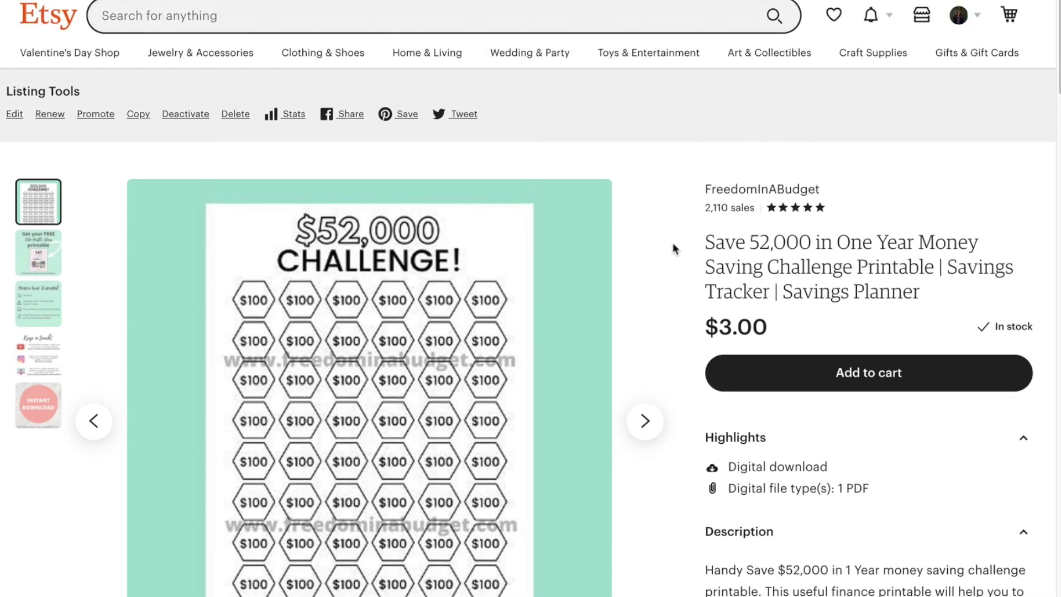